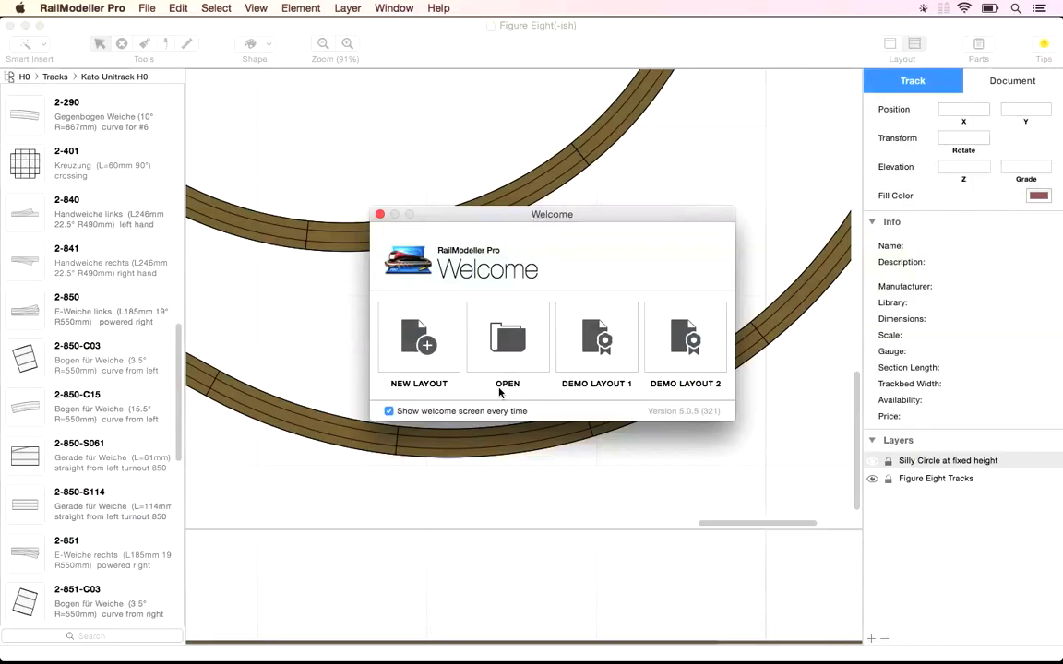
# Close the welcome screen and zoom out to show the whole Figure Eight layout.
pyautogui.click(380, 215)
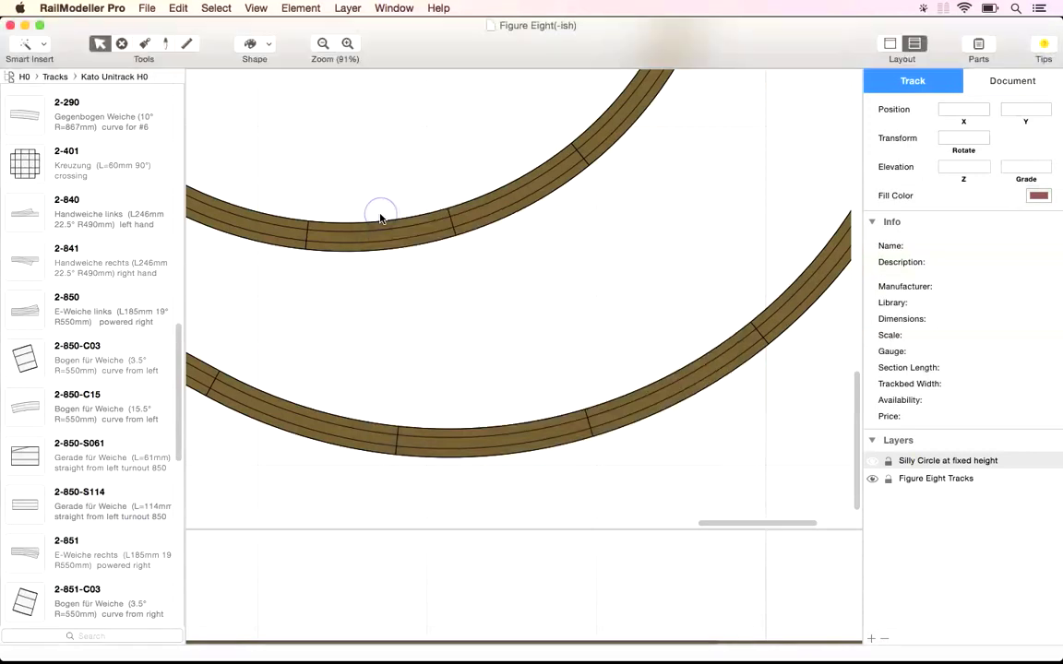
pyautogui.press('super+0')
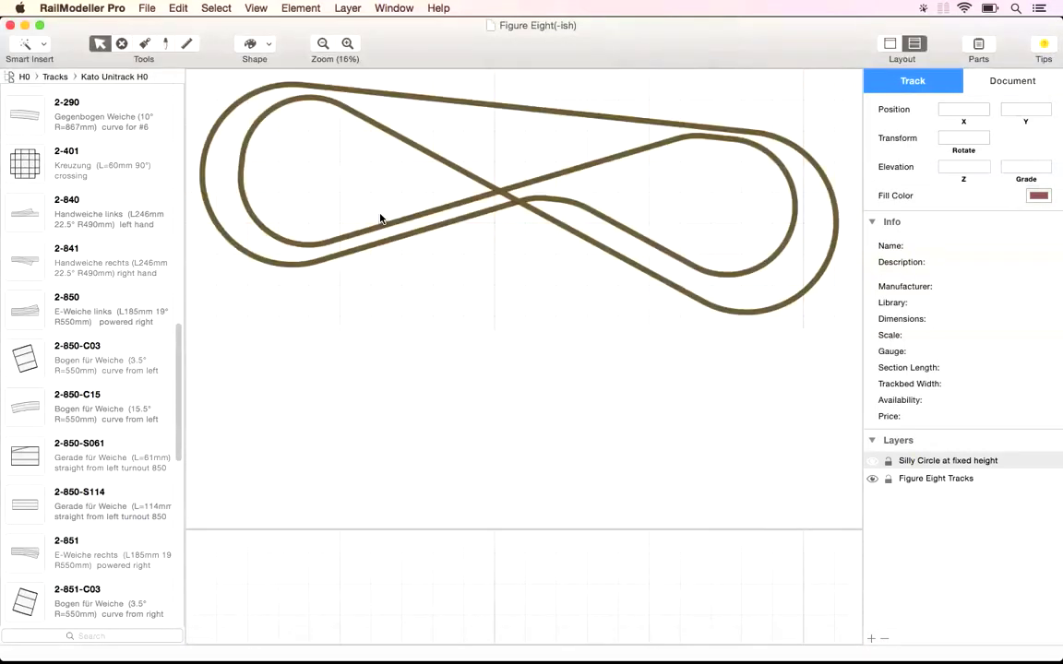
# Zoom and scroll the view to the centre track crossing, hiding and restoring the elevation profile pane.
pyautogui.click(323, 43)
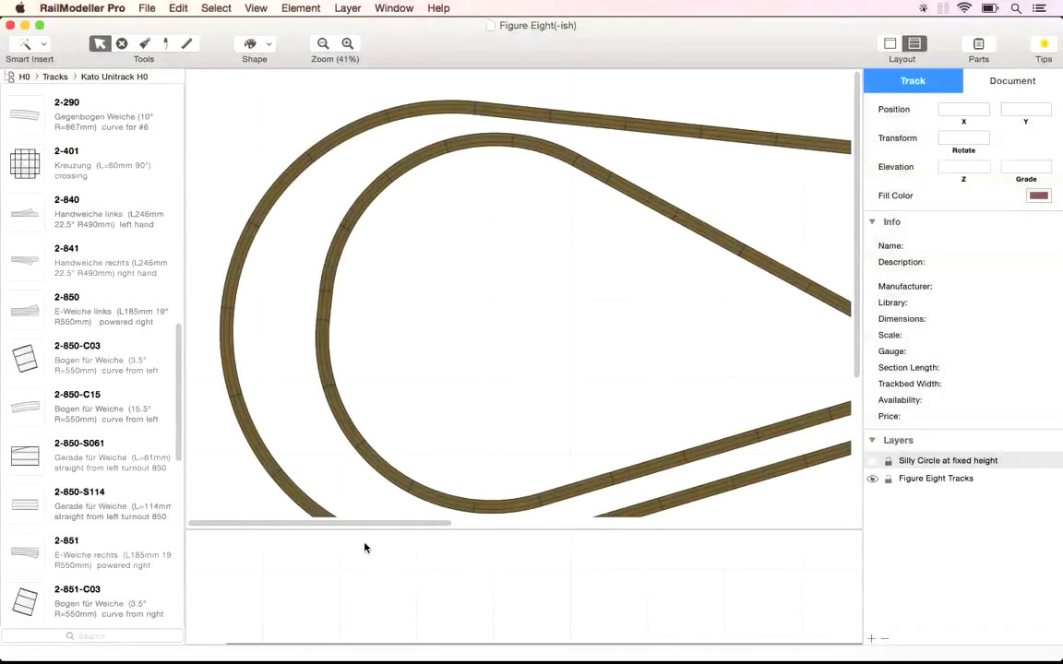
pyautogui.moveTo(321, 525); pyautogui.dragTo(771, 557)
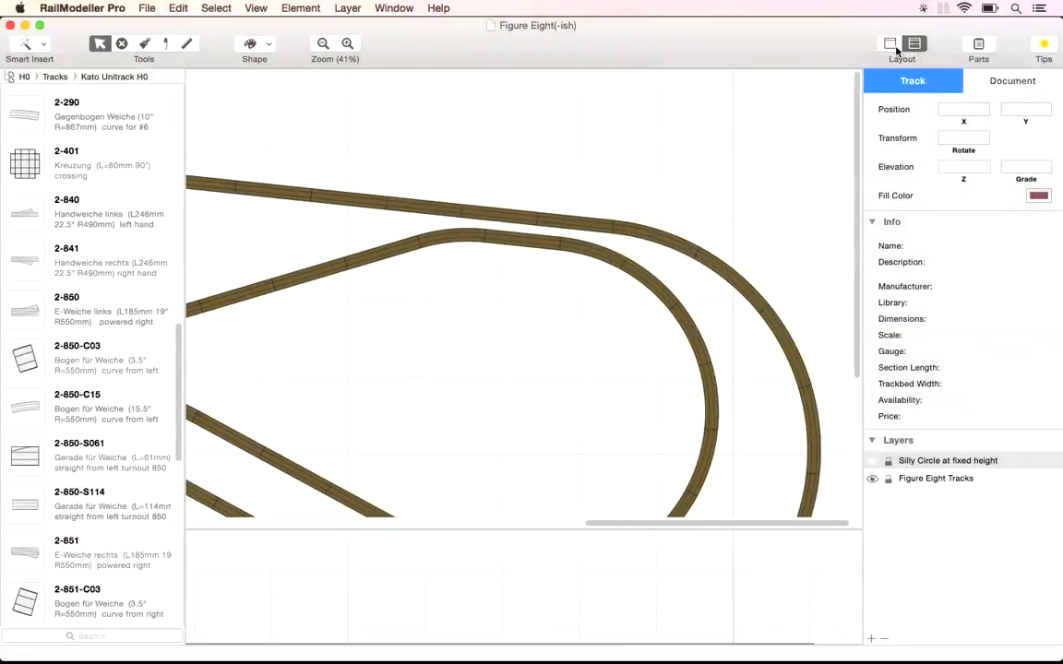
pyautogui.click(893, 47)
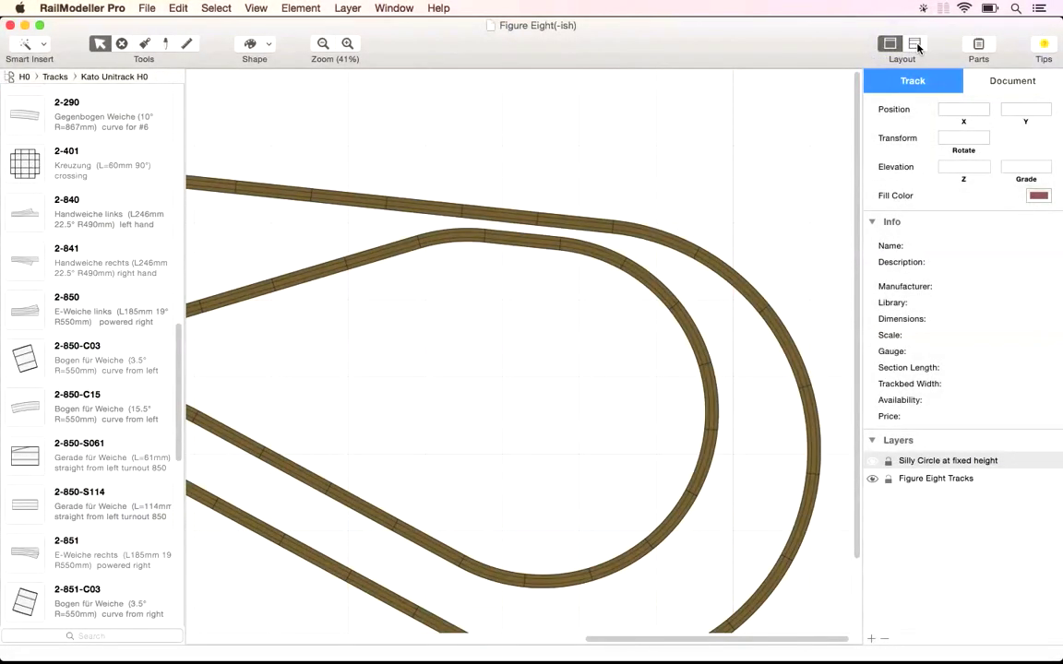
pyautogui.click(916, 45)
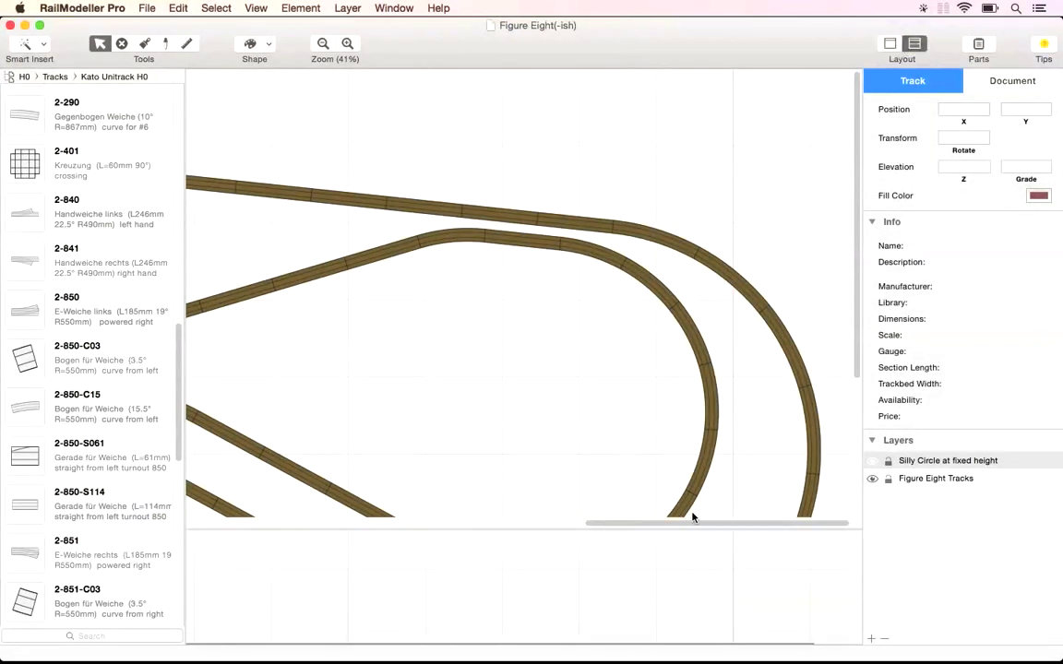
pyautogui.moveTo(693, 518); pyautogui.dragTo(492, 518)
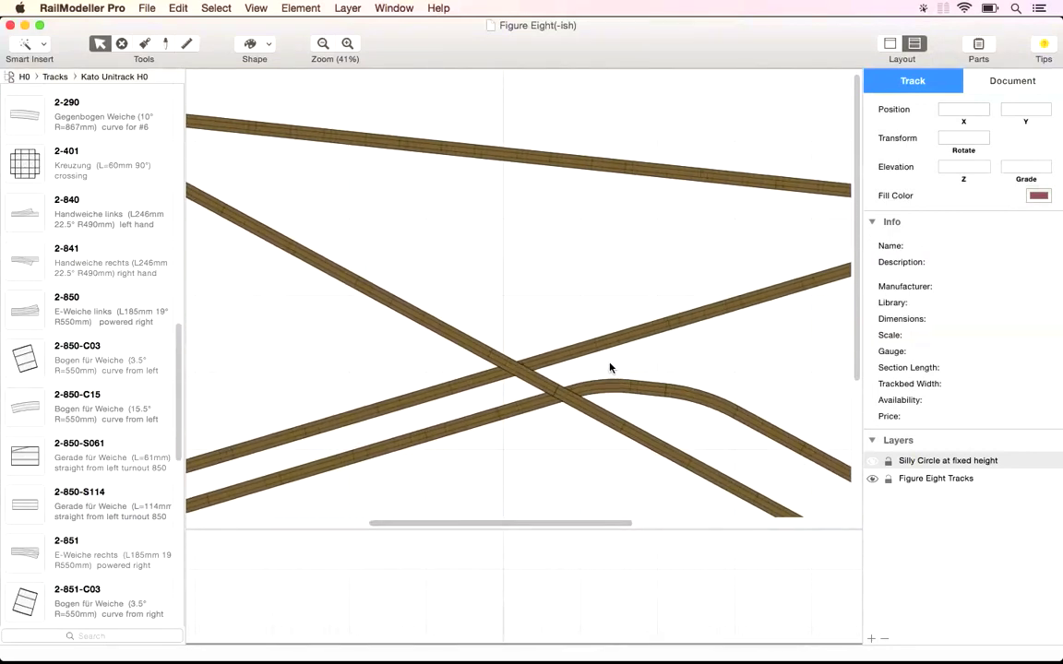
pyautogui.scroll(-3, 609, 367)
pyautogui.click(347, 44)
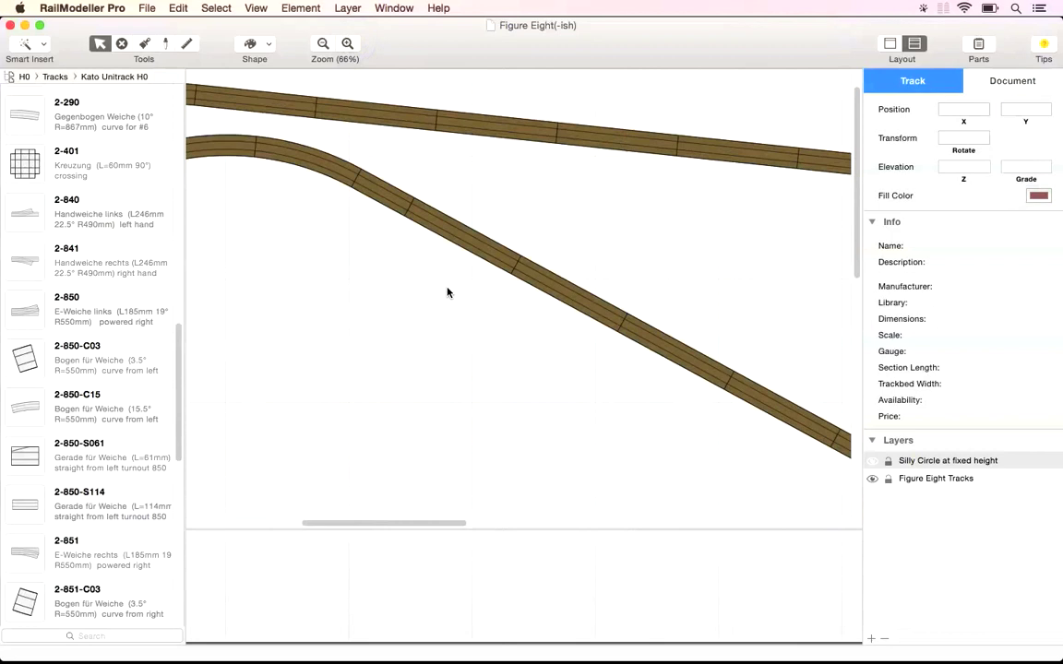
pyautogui.scroll(-3, 448, 292)
pyautogui.scroll(5, 395, 522)
pyautogui.hscroll(3, 395, 522)
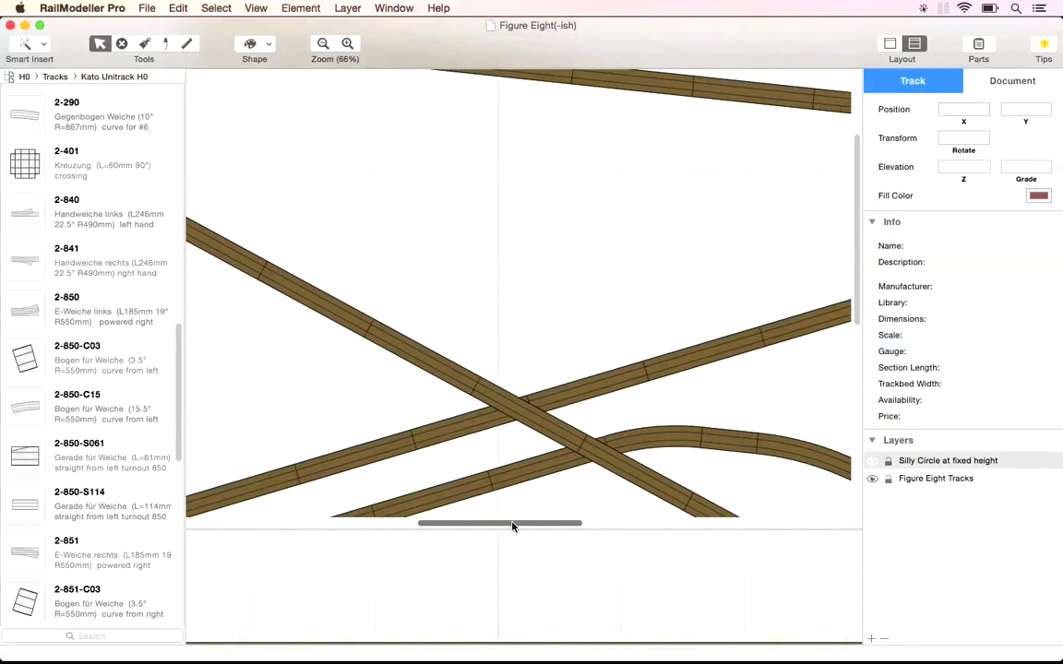
# Select the 2-150 straight at the crossing and open its Elevation settings.
pyautogui.click(548, 431)
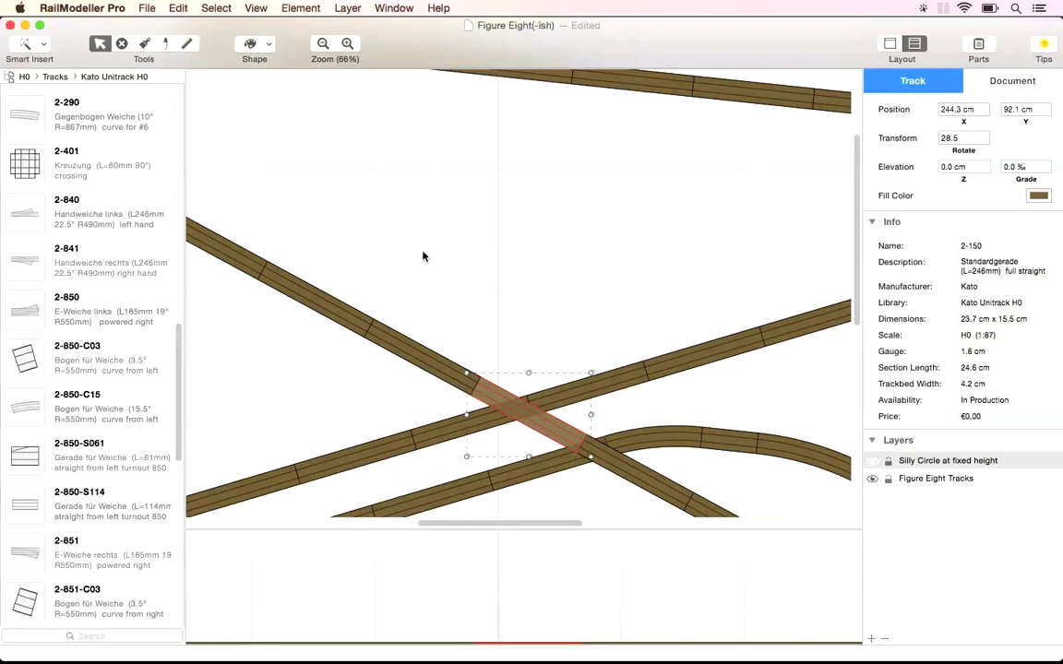
pyautogui.click(303, 8)
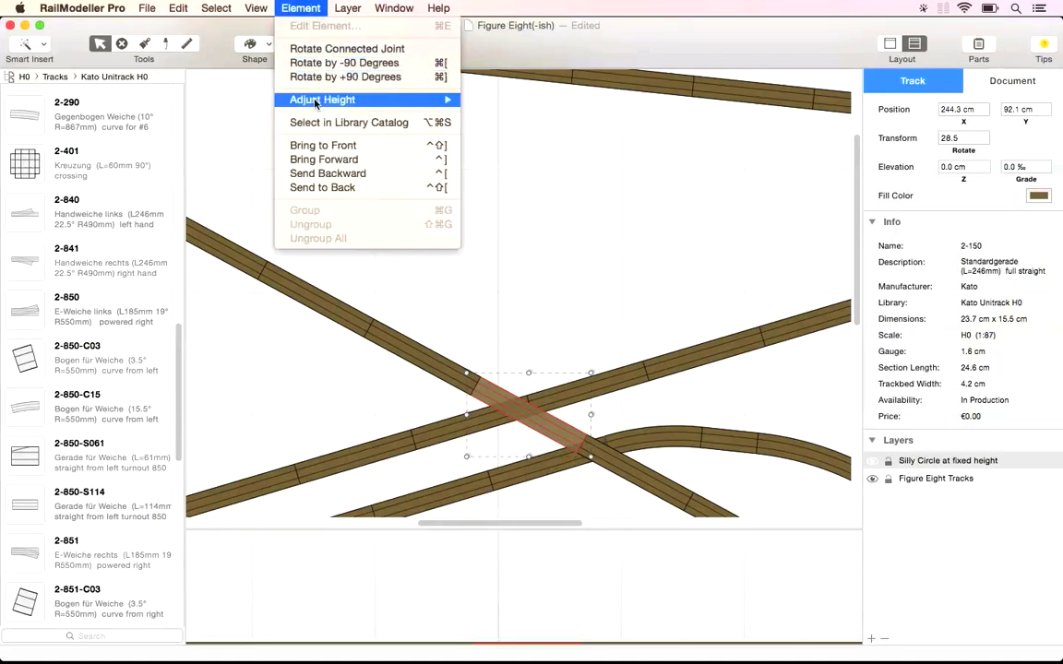
pyautogui.moveTo(314, 102)
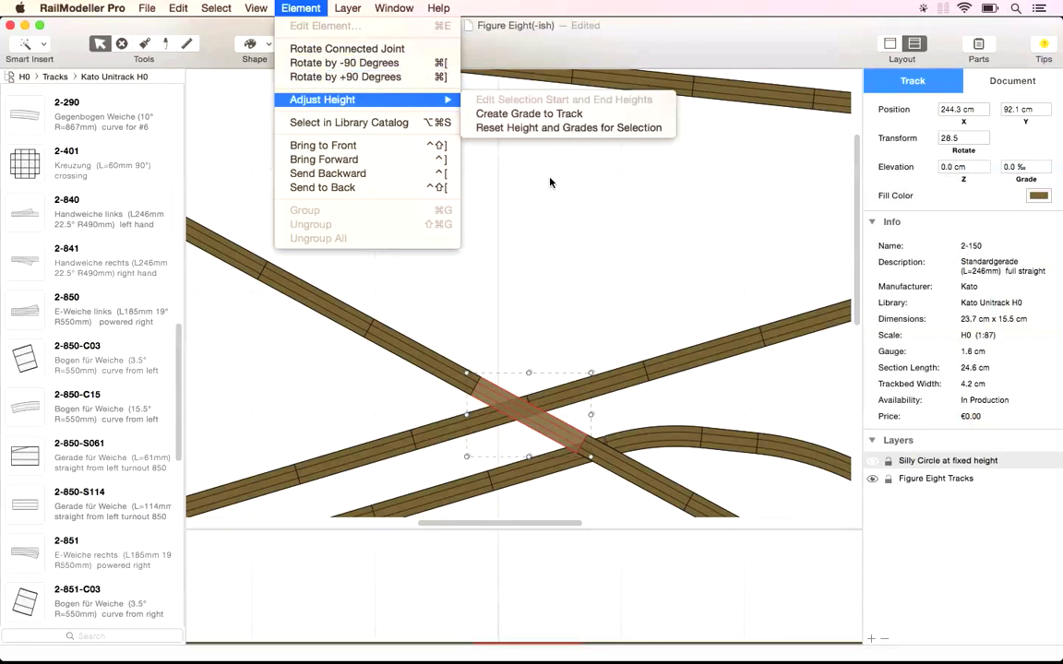
pyautogui.click(513, 166)
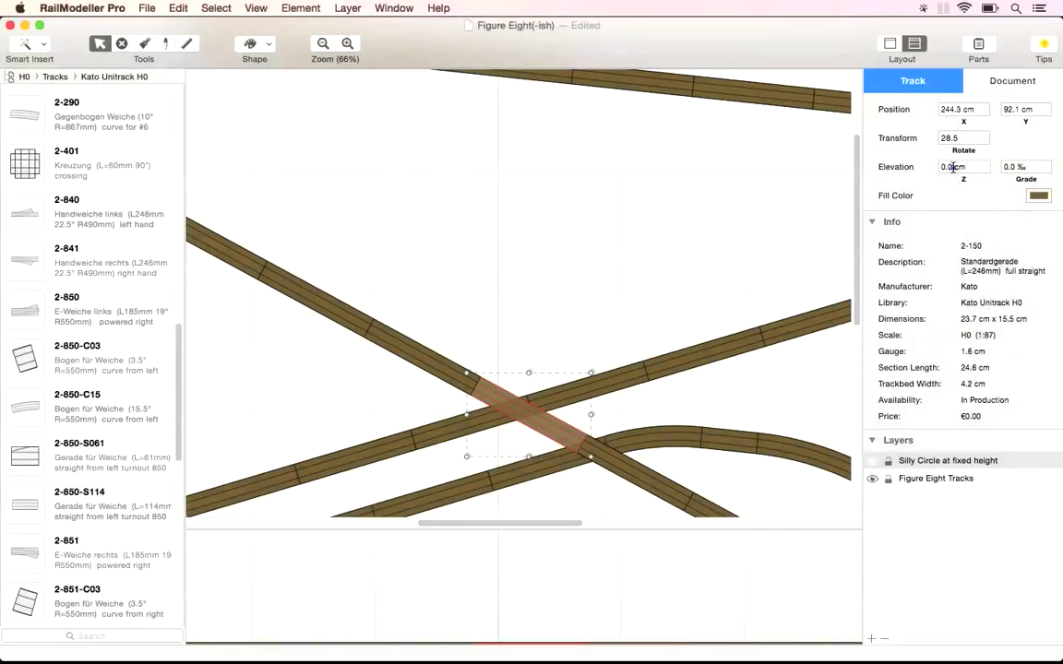
pyautogui.click(953, 167)
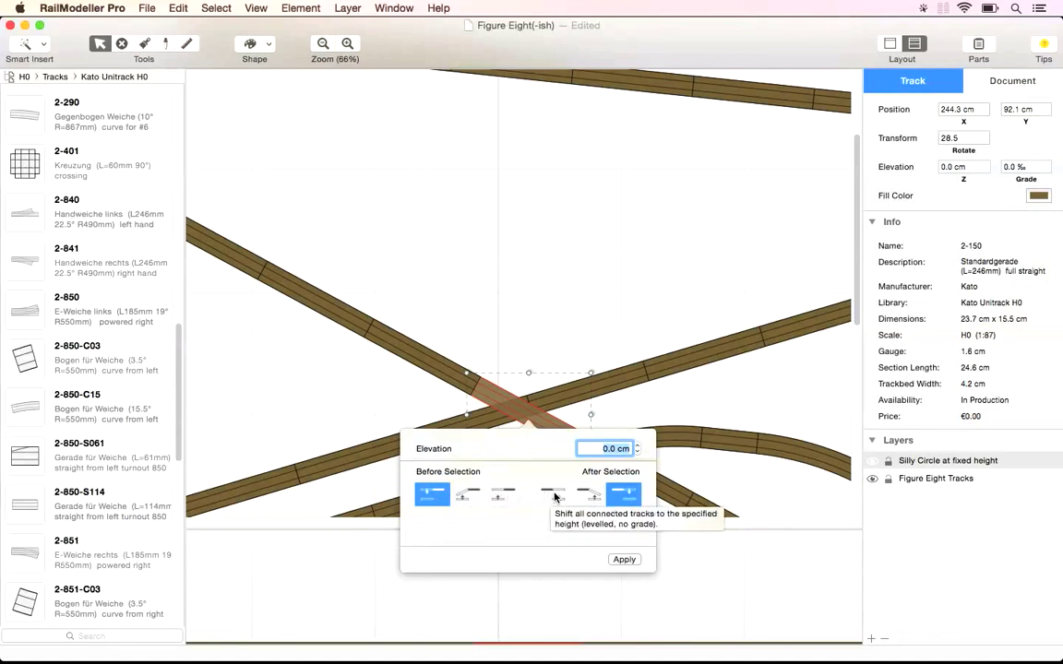
# Enable grades before and after the piece, entering 12 cm elevation and 30 ‰ for both grades.
pyautogui.click(587, 495)
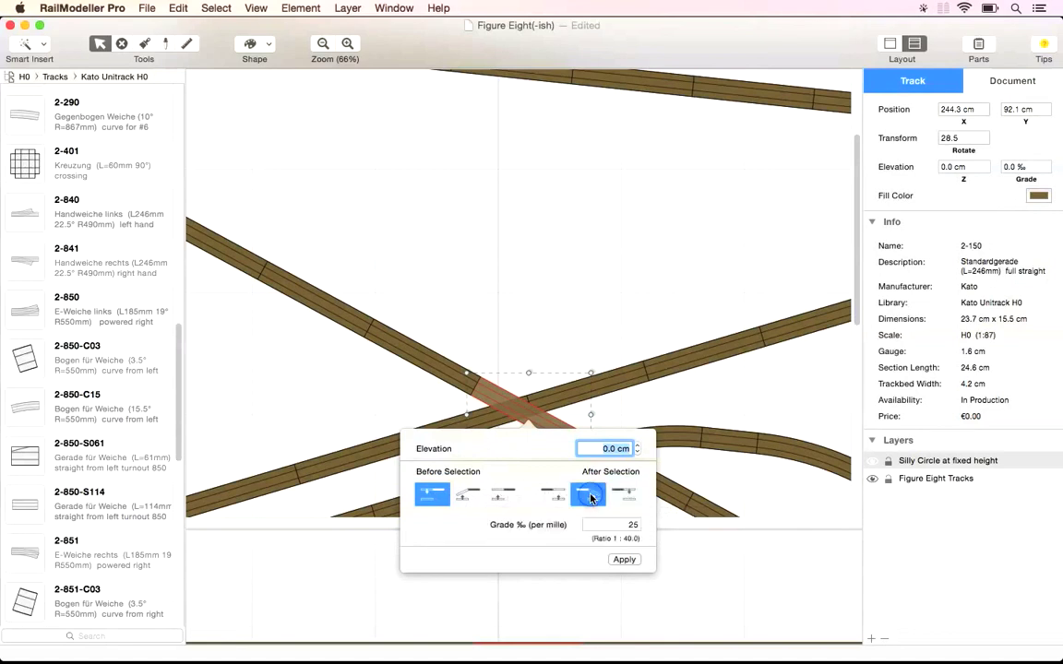
pyautogui.click(468, 497)
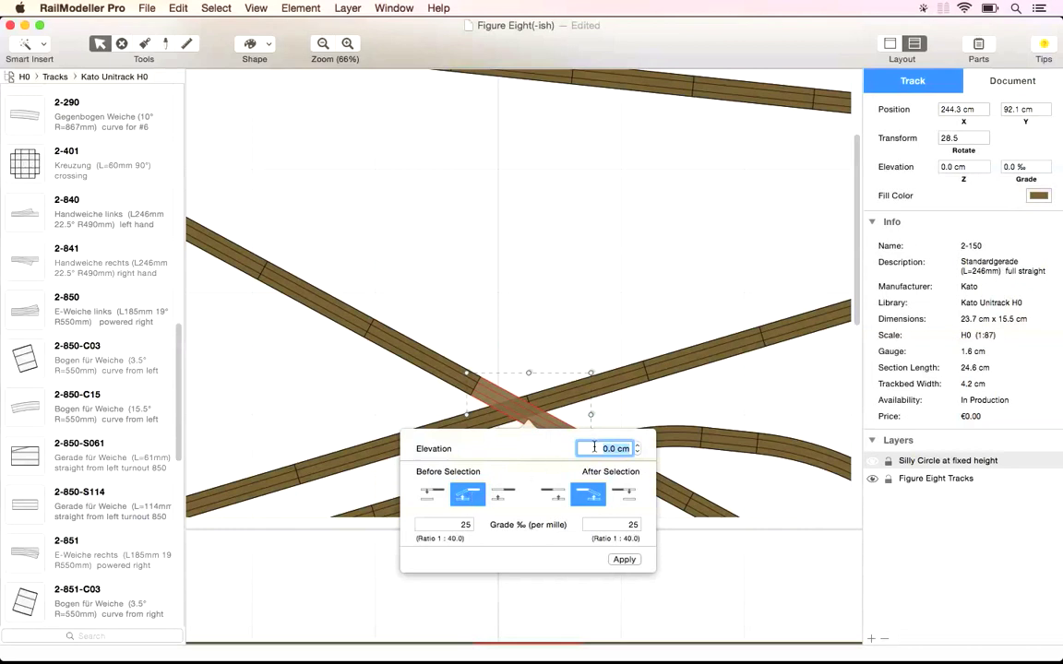
pyautogui.write('12')
pyautogui.press('Tab')
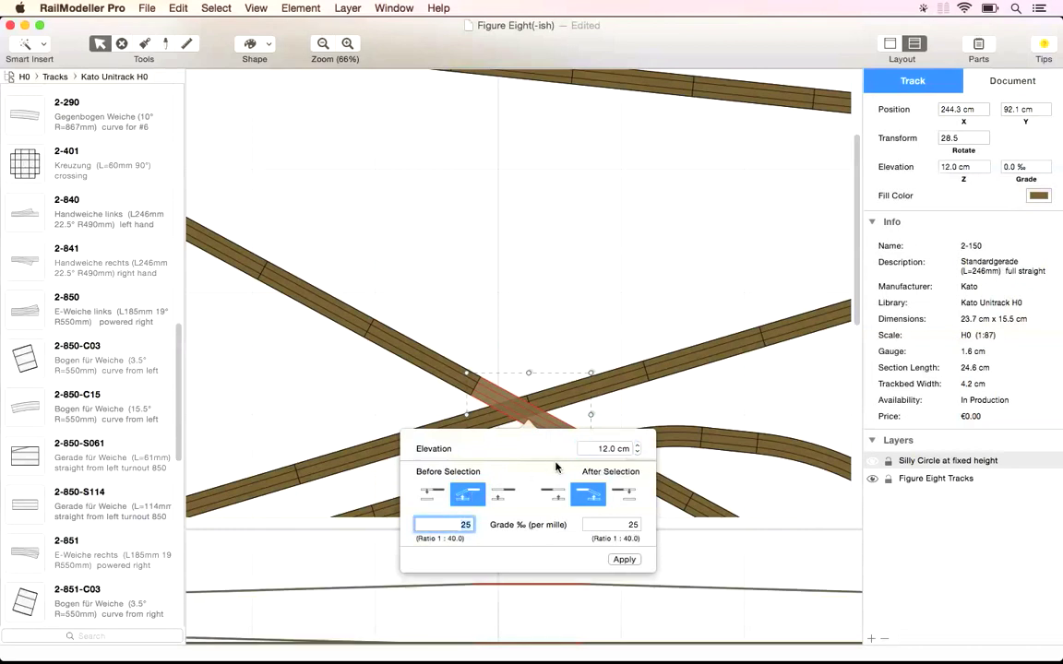
pyautogui.write('30')
pyautogui.press('Tab')
pyautogui.write('30')
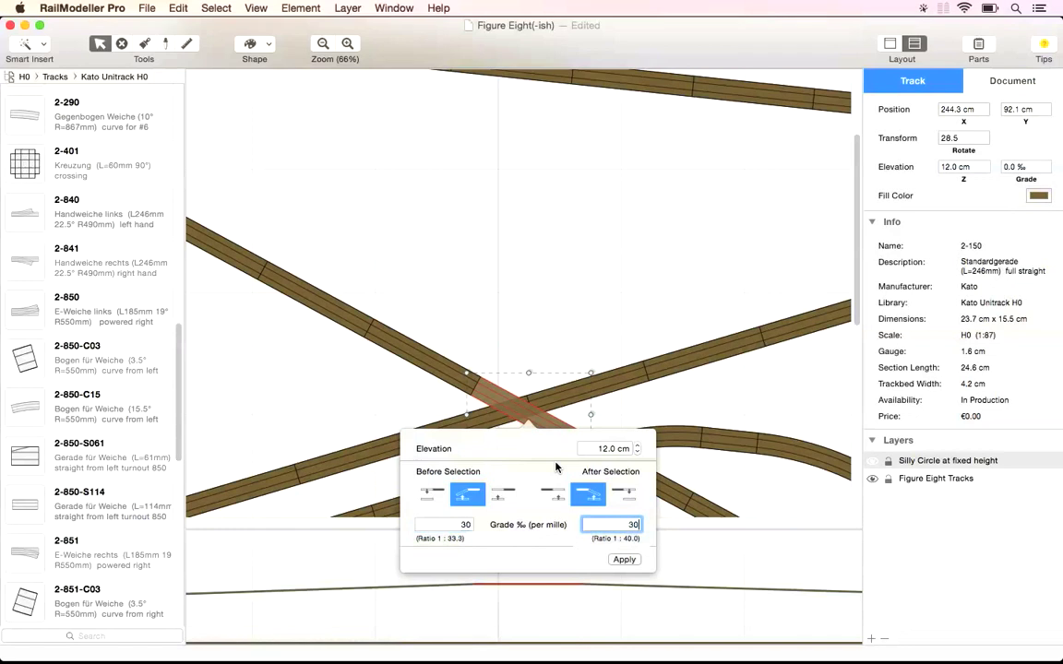
pyautogui.press('Tab')
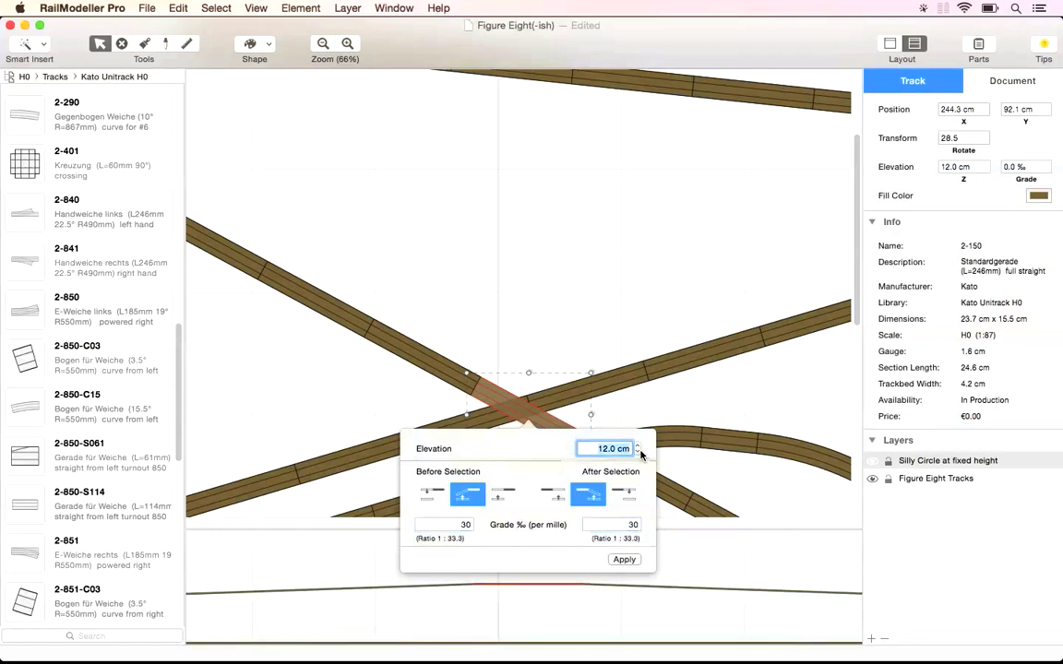
# Correct the elevation to 14.0 cm and apply the new height and grades.
pyautogui.click(637, 453)
pyautogui.click(638, 452)
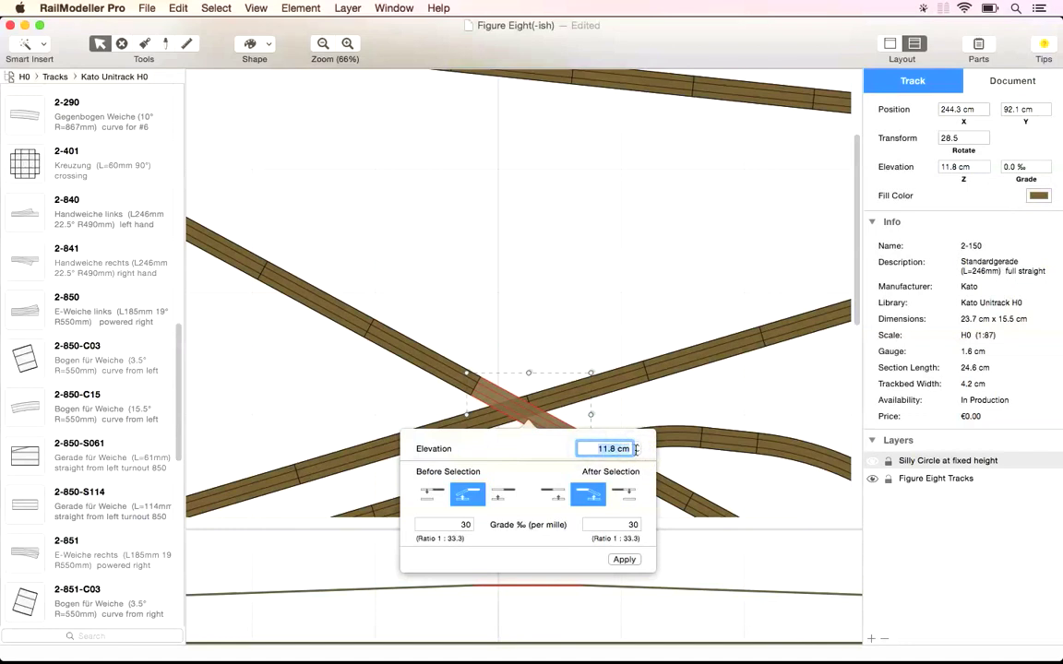
pyautogui.write('14')
pyautogui.press('Tab')
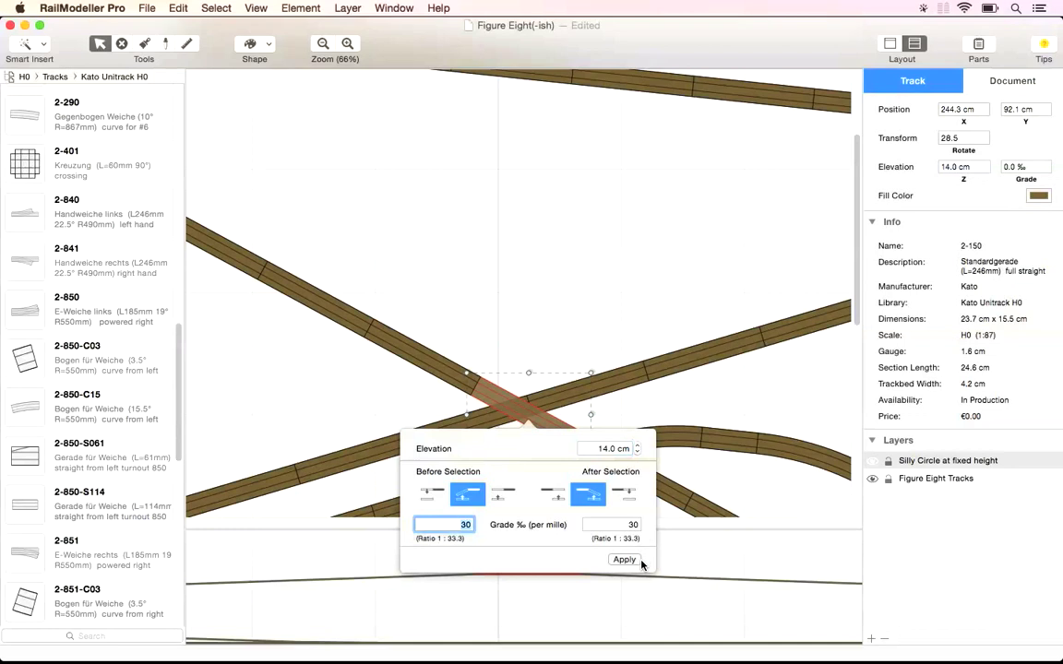
pyautogui.click(625, 560)
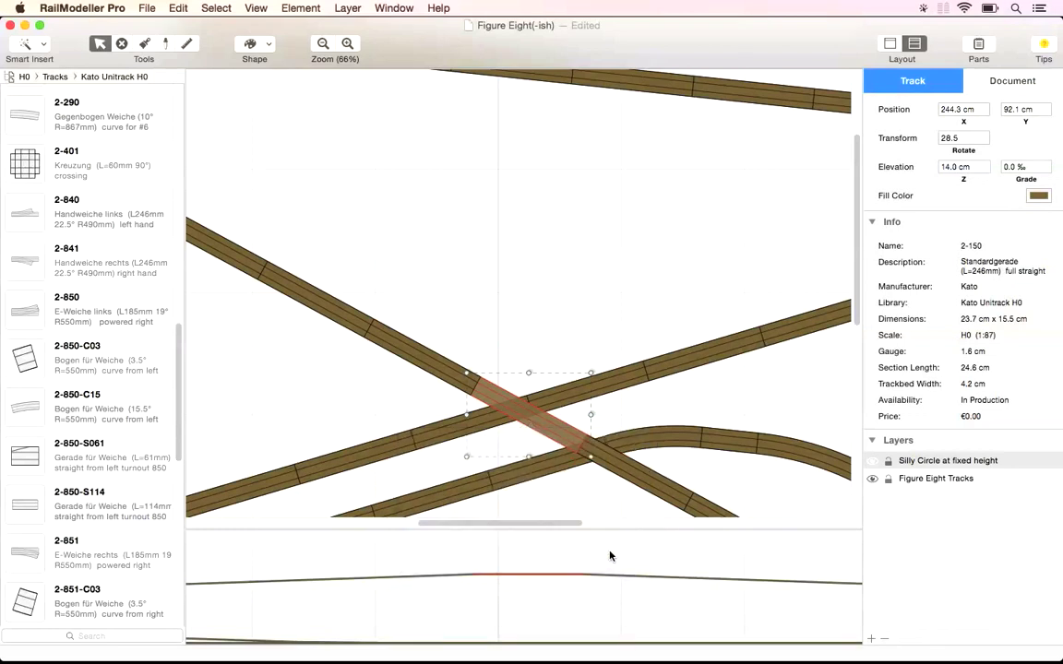
pyautogui.moveTo(557, 523)
pyautogui.mouseDown()
pyautogui.moveTo(374, 524)
pyautogui.moveTo(542, 521)
pyautogui.mouseUp()
# Show the 'Silly Circle at fixed height' layer and pull its 2-151 straight out of the loop.
pyautogui.moveTo(615, 518); pyautogui.dragTo(339, 240)
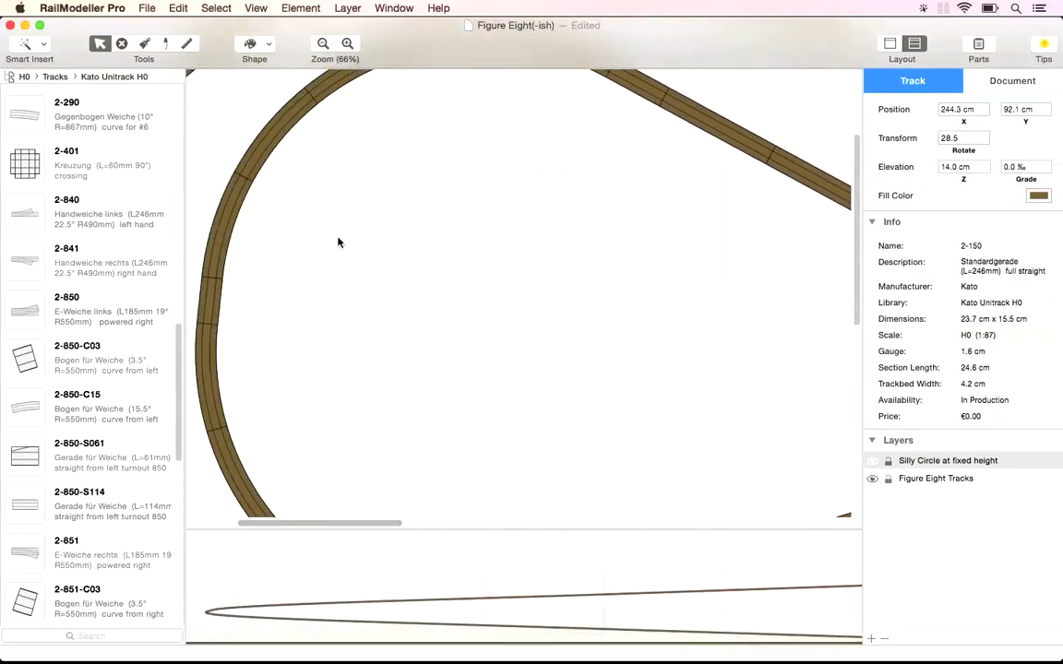
pyautogui.click(323, 44)
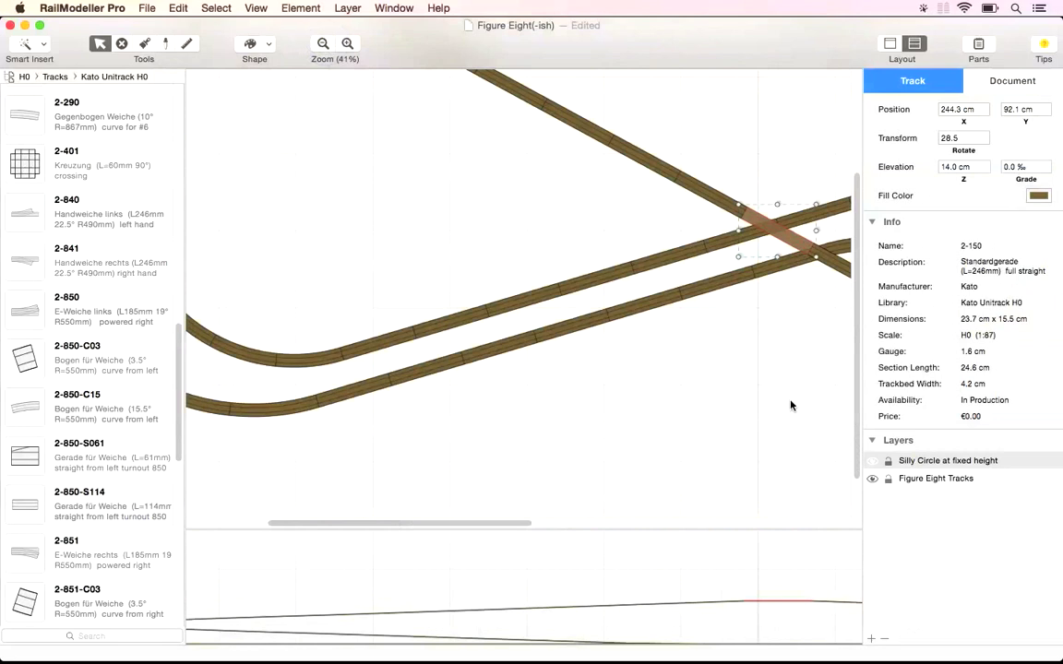
pyautogui.click(872, 461)
pyautogui.scroll(5, 480, 483)
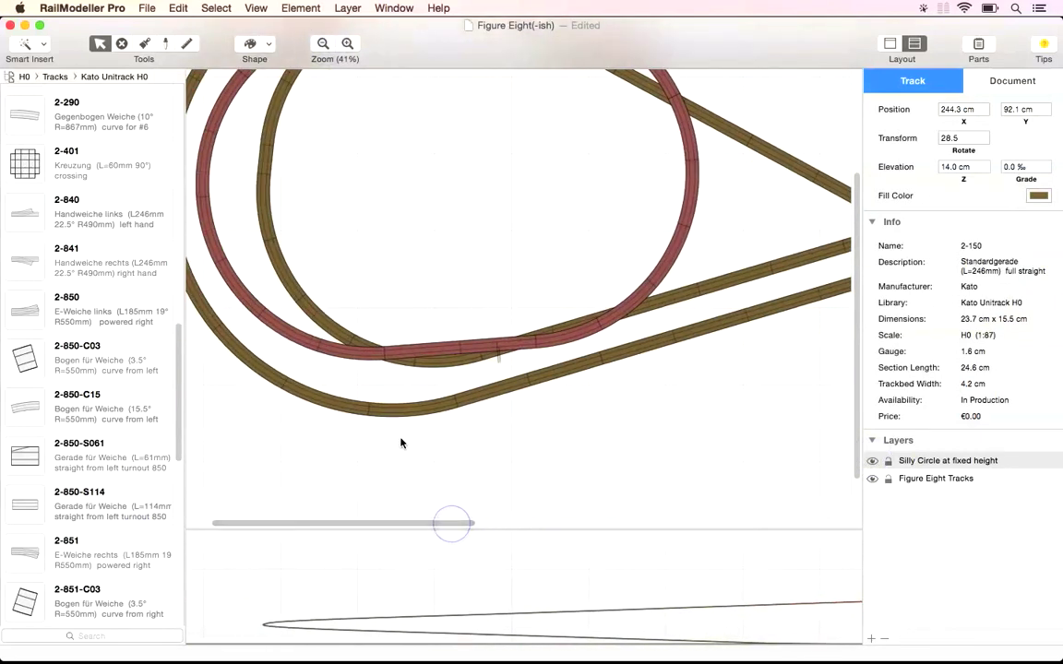
pyautogui.moveTo(499, 435); pyautogui.dragTo(512, 376)
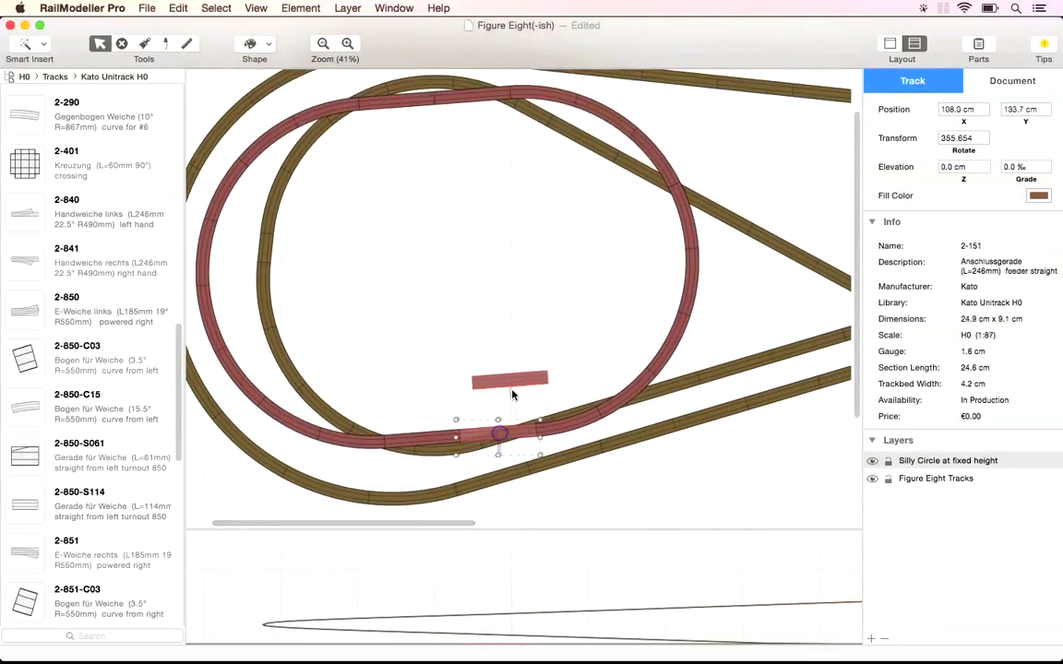
pyautogui.click(417, 441)
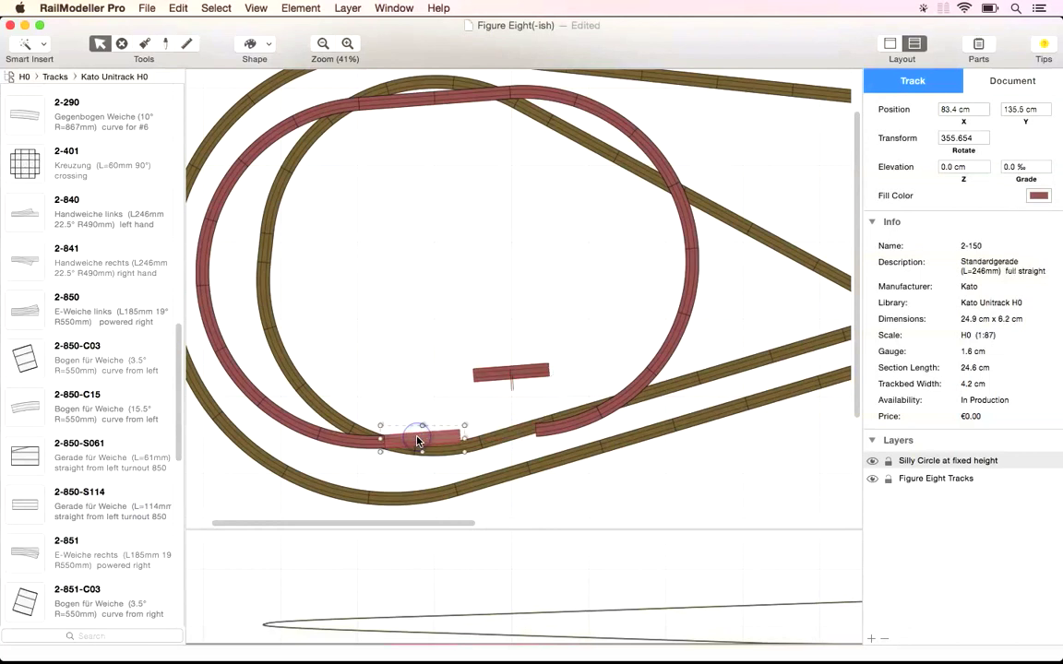
# Raise the red circle's track to 7.5 cm elevation with before and after grade options set.
pyautogui.click(943, 166)
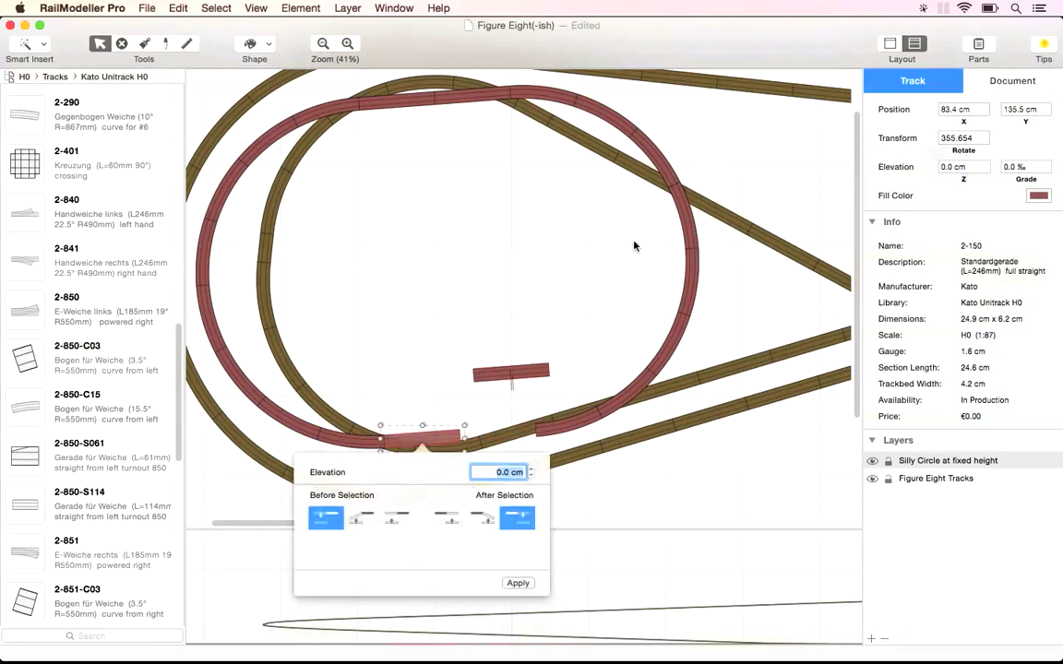
pyautogui.write('7.5')
pyautogui.press('Return')
pyautogui.click(449, 517)
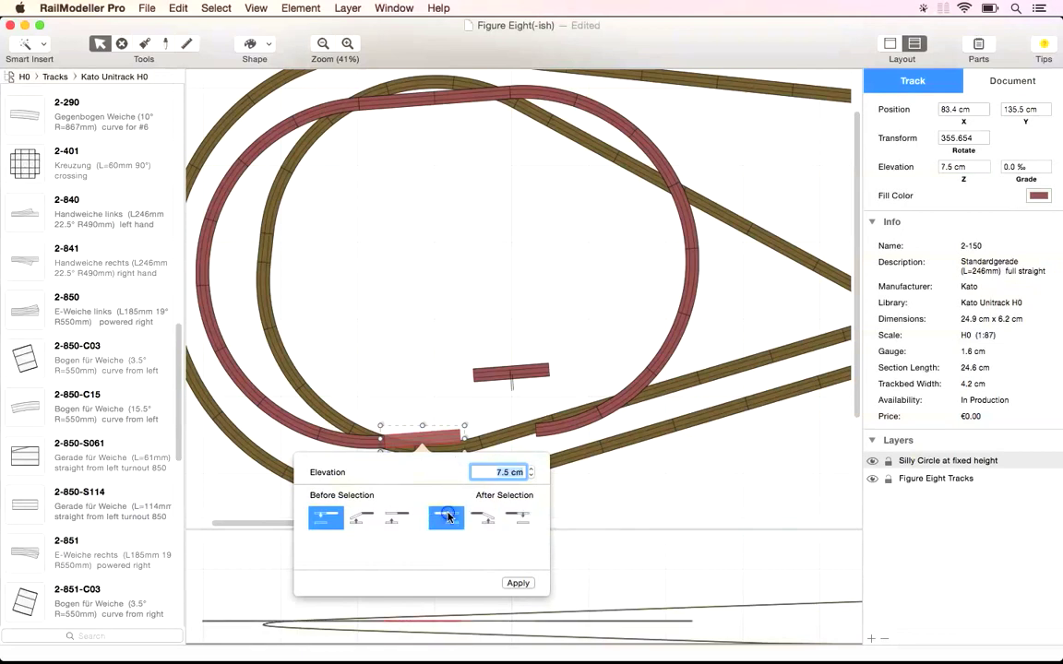
pyautogui.click(398, 521)
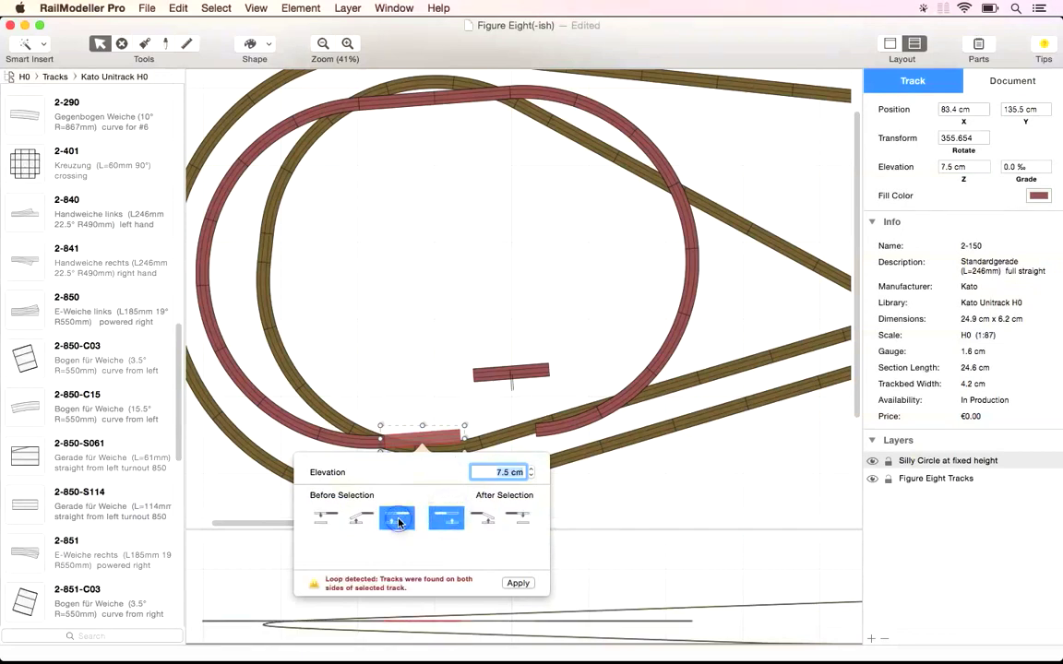
pyautogui.click(518, 583)
# Fit the loose 2-151 straight back into the circle and clear the selection.
pyautogui.moveTo(544, 396); pyautogui.dragTo(514, 429)
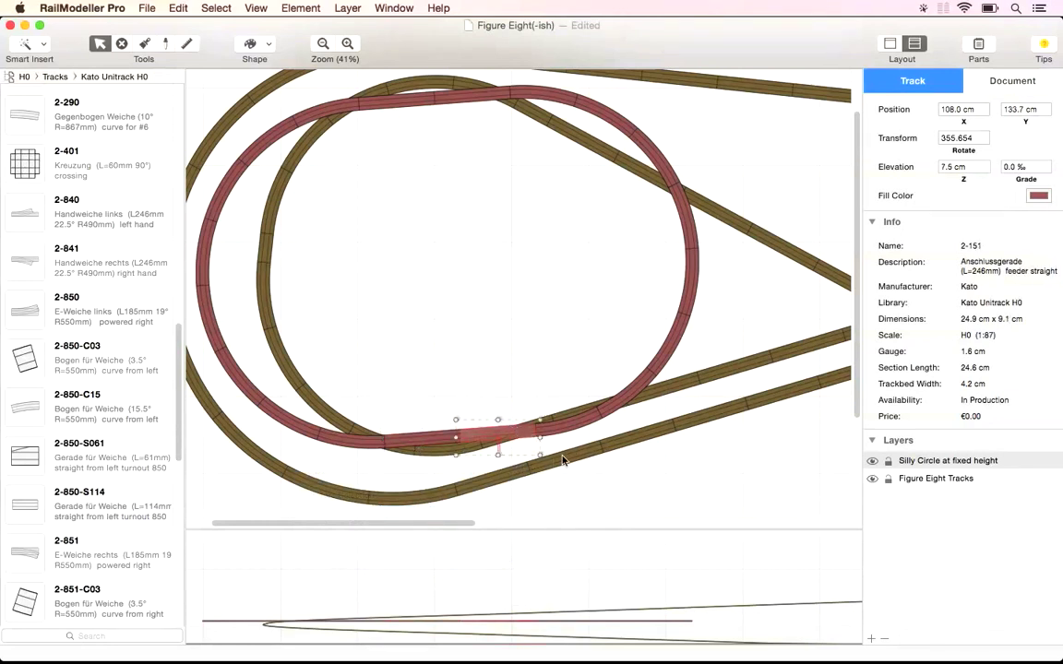
pyautogui.moveTo(451, 524); pyautogui.dragTo(404, 526)
pyautogui.click(467, 360)
pyautogui.scroll(3, 467, 363)
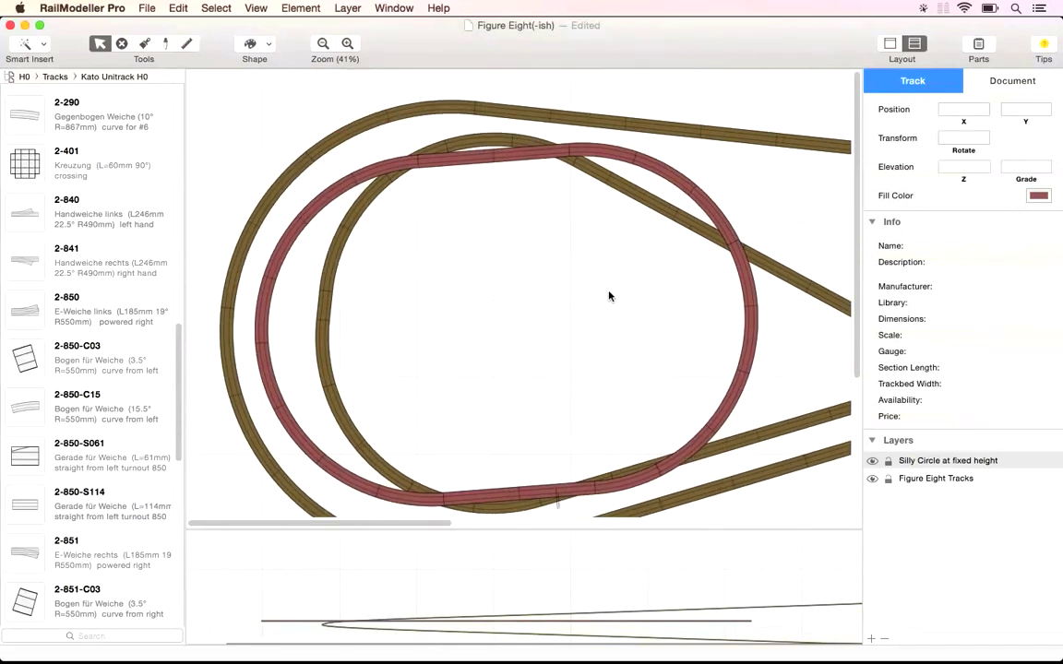
# Open the recent file Maerklin M Mini Layout 1.layout and show its height profile pane.
pyautogui.click(146, 7)
pyautogui.moveTo(180, 54)
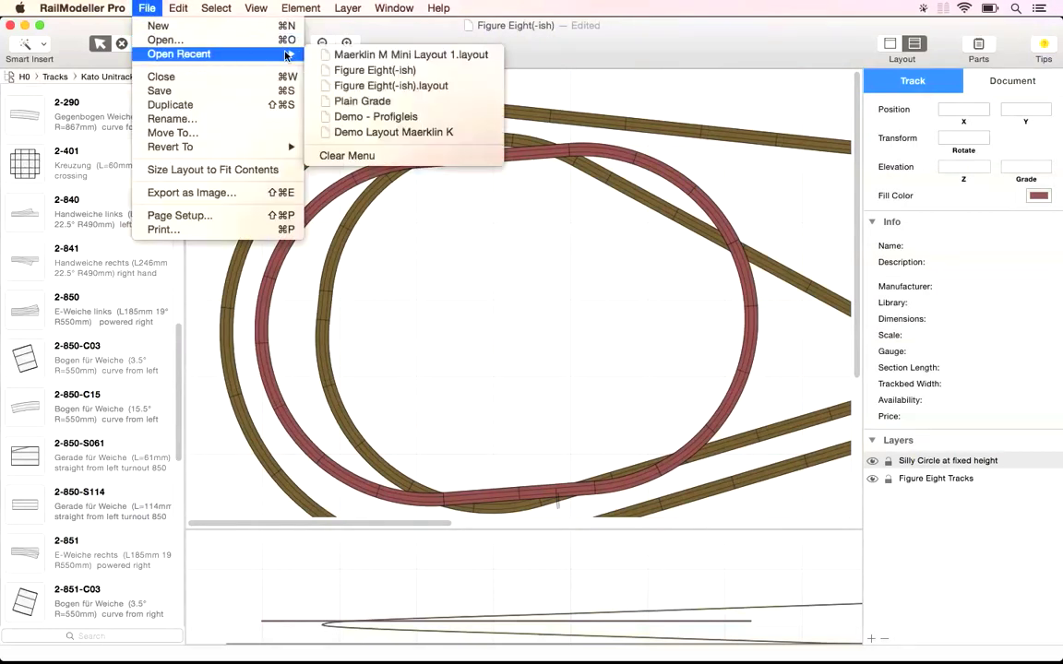
pyautogui.click(356, 55)
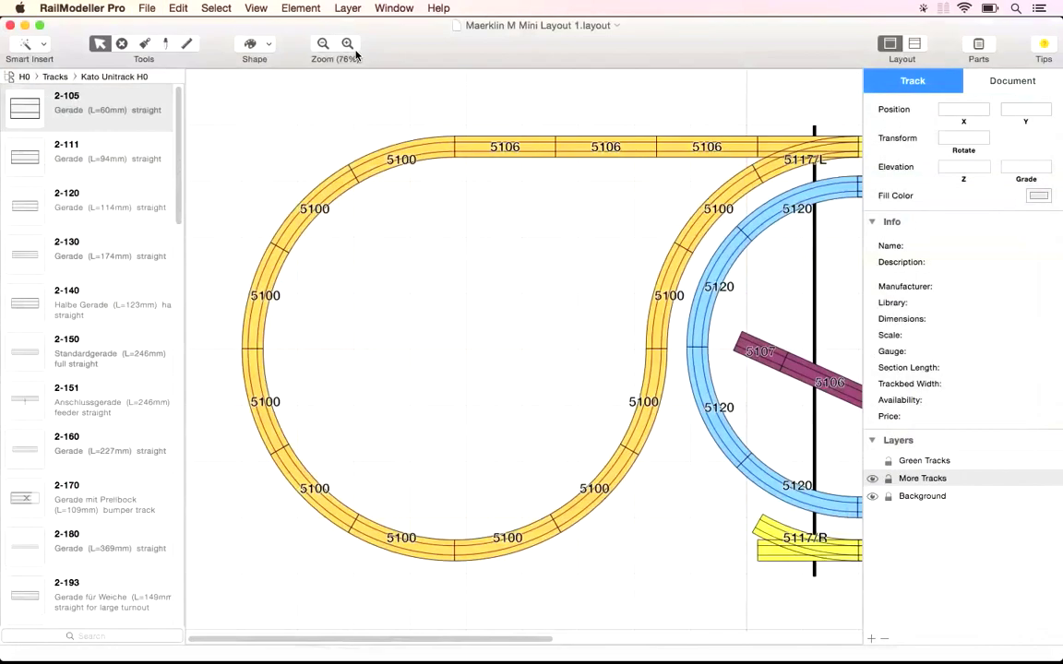
pyautogui.click(915, 48)
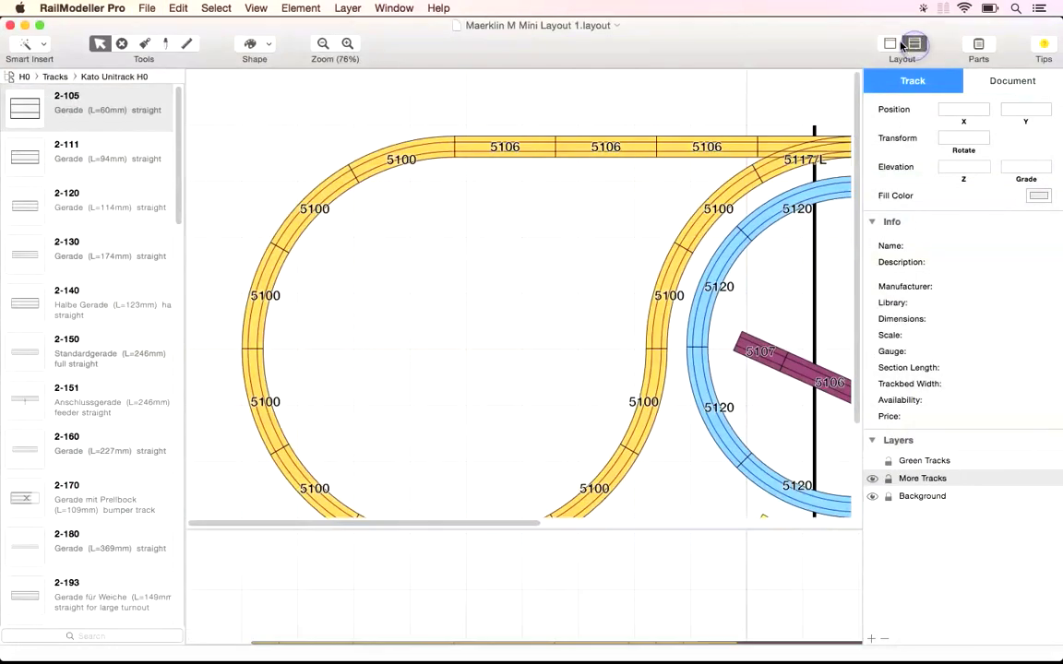
pyautogui.click(323, 43)
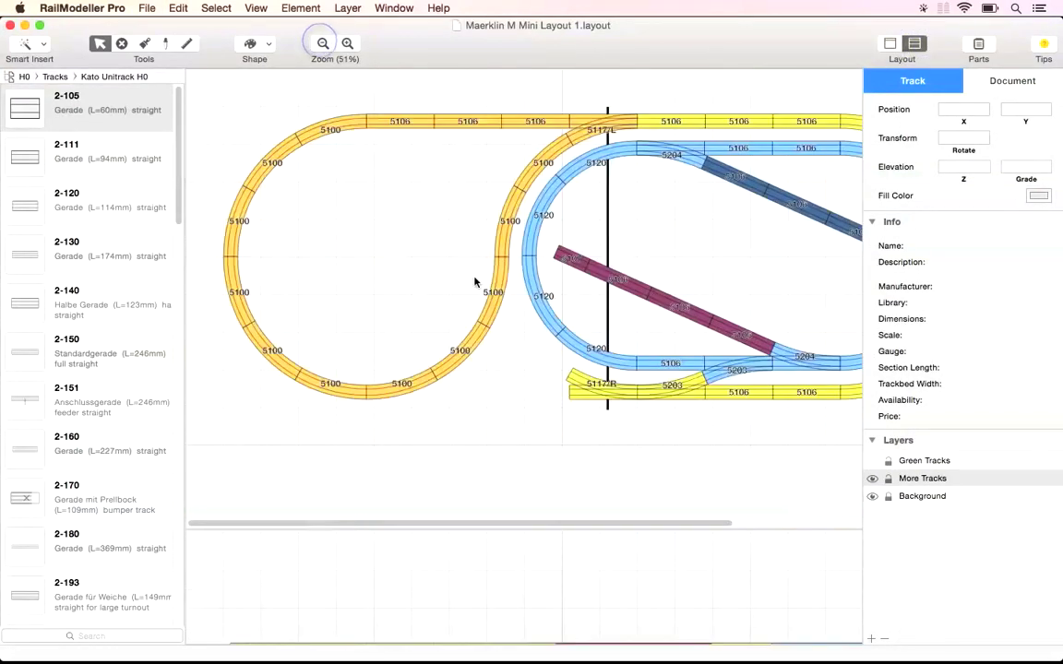
pyautogui.click(872, 461)
pyautogui.hscroll(5, 350, 530)
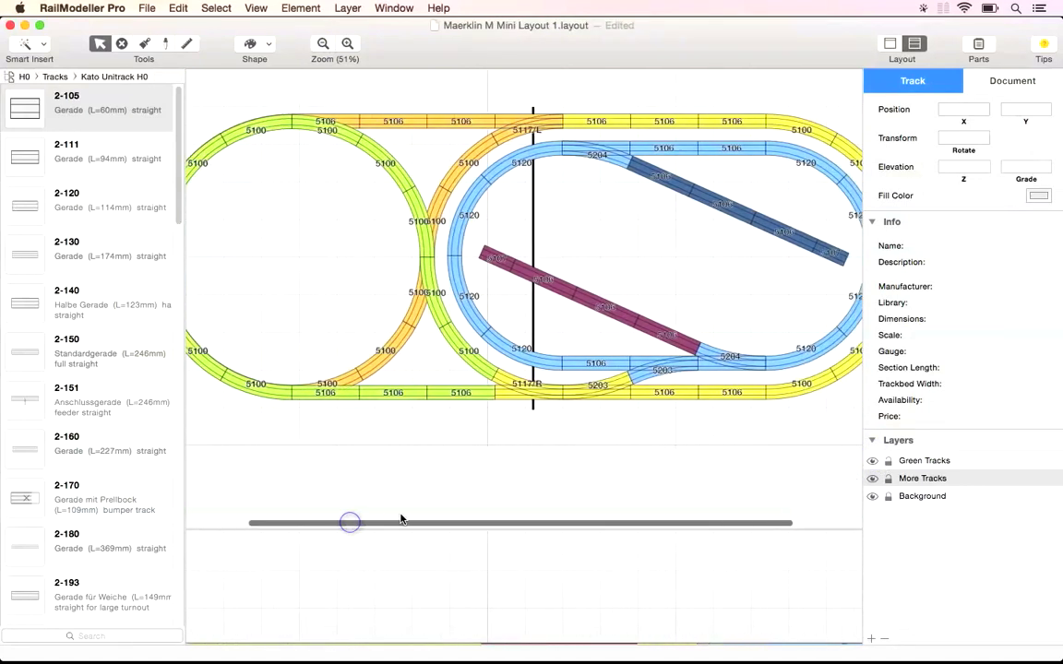
pyautogui.hscroll(-3, 481, 506)
pyautogui.hscroll(-3, 392, 501)
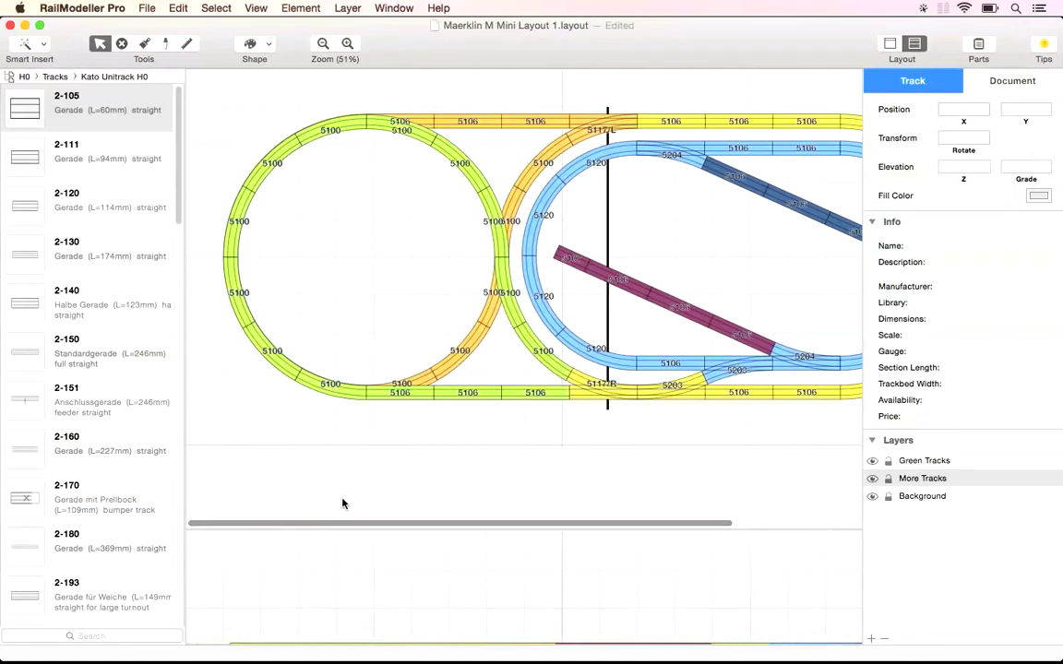
pyautogui.click(872, 461)
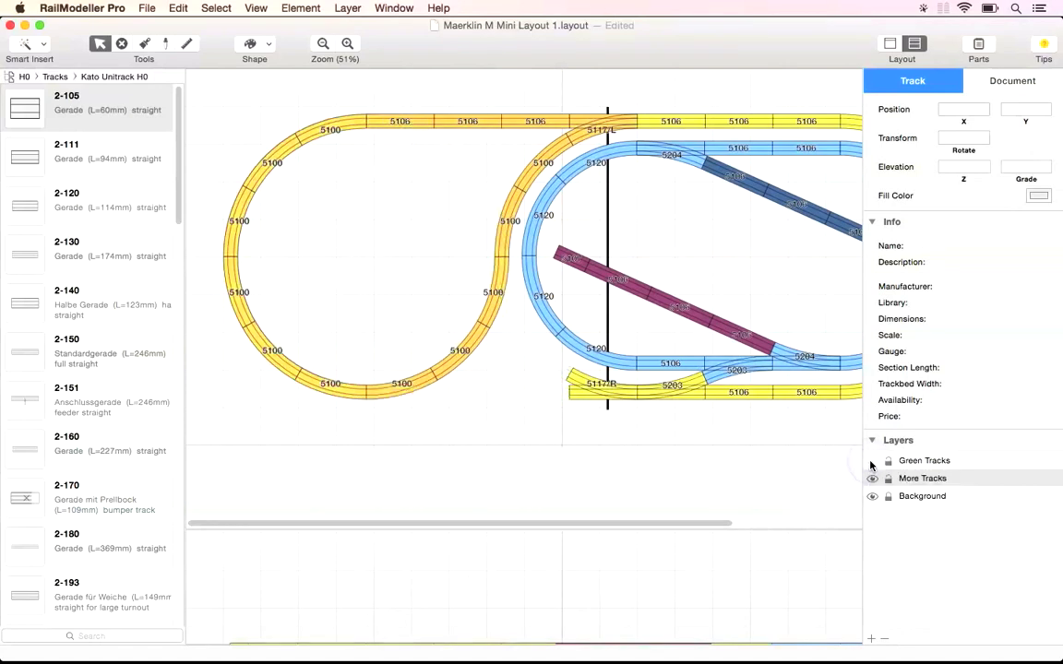
pyautogui.click(348, 44)
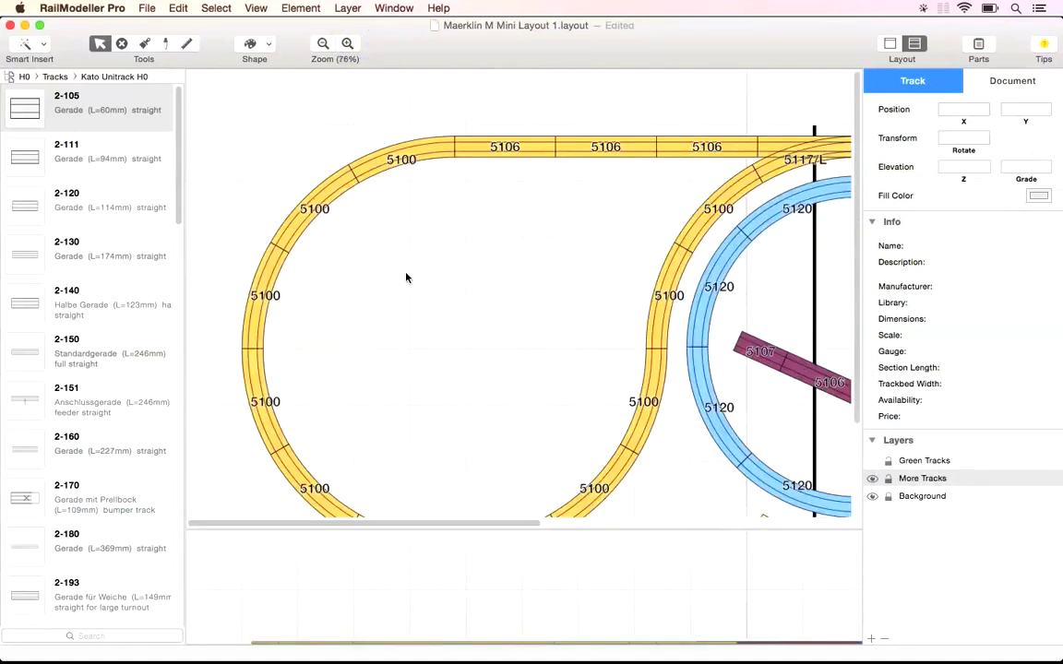
pyautogui.scroll(-2, 406, 277)
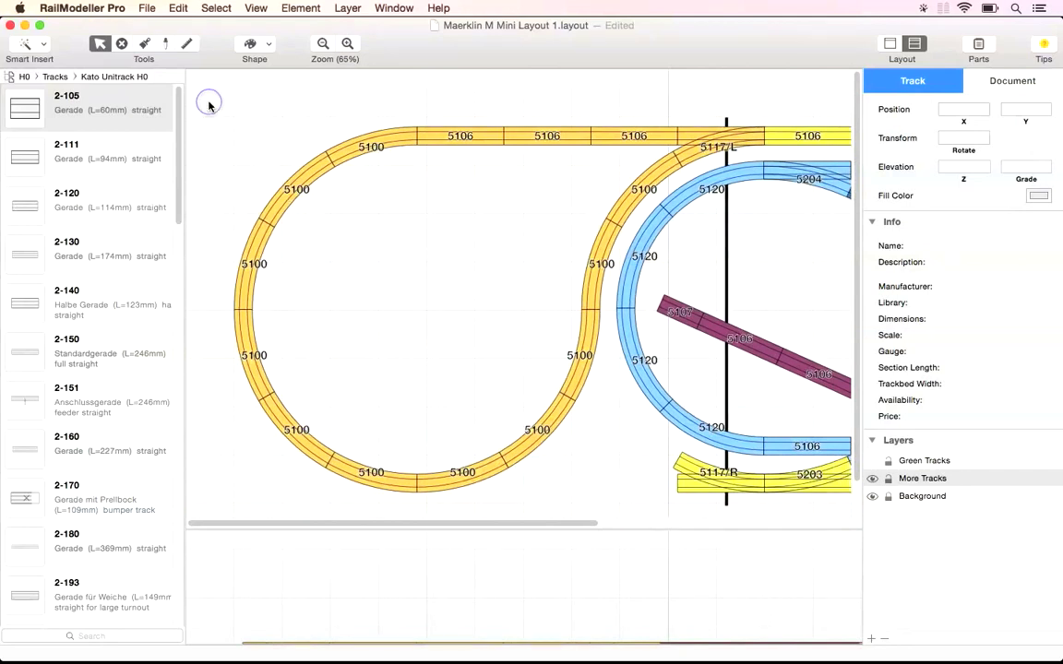
# Select the whole left loop and set its start and end heights both to 8.0 cm.
pyautogui.moveTo(211, 84); pyautogui.dragTo(599, 480)
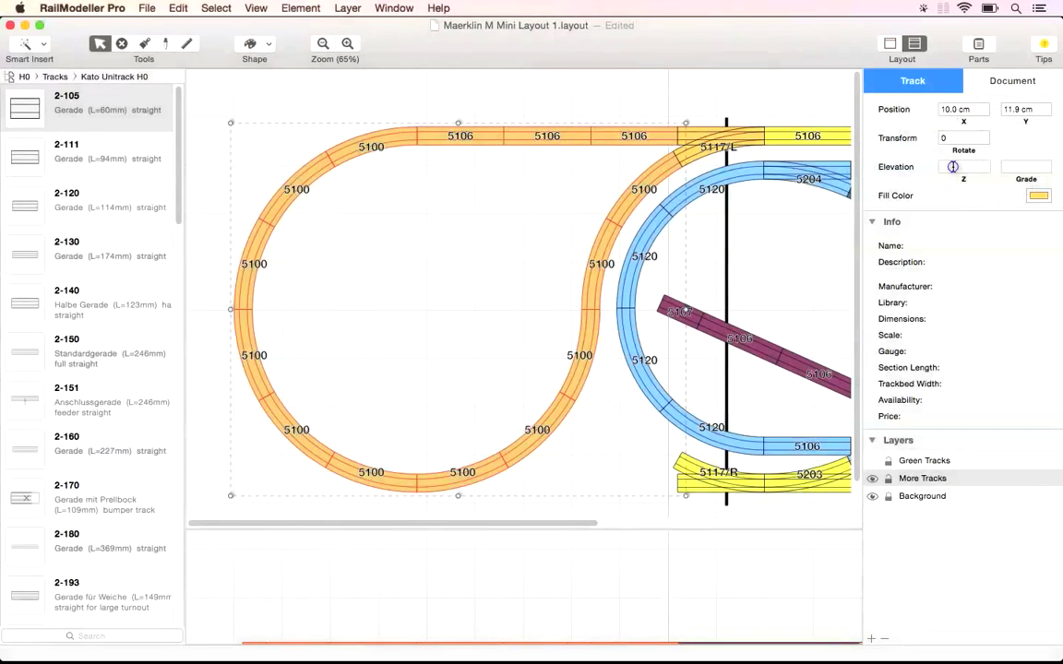
pyautogui.click(953, 167)
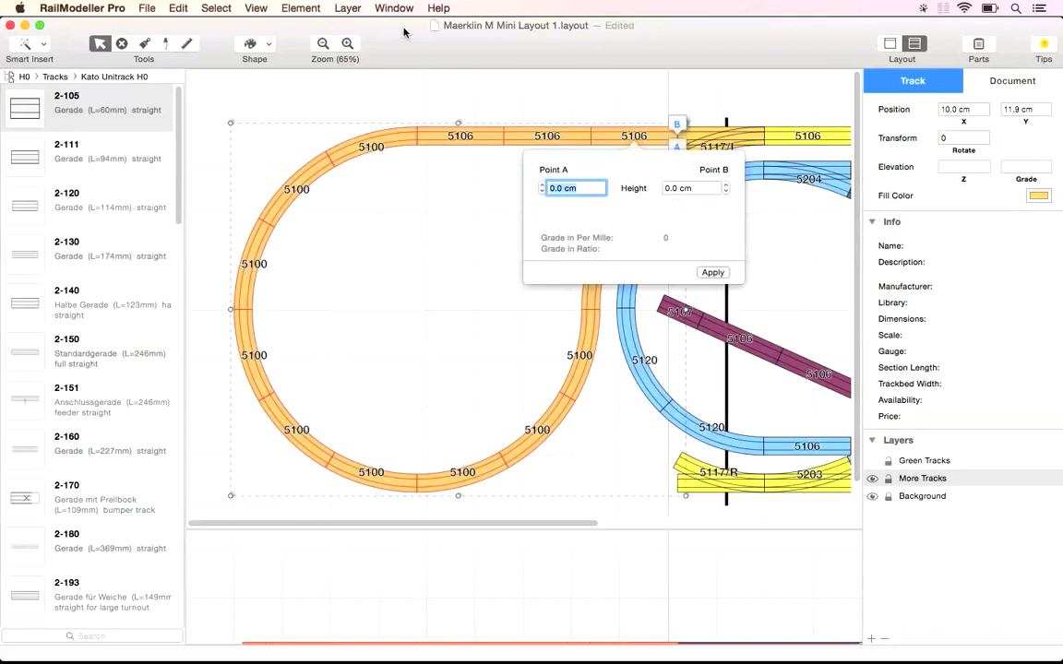
pyautogui.click(310, 9)
pyautogui.moveTo(328, 102)
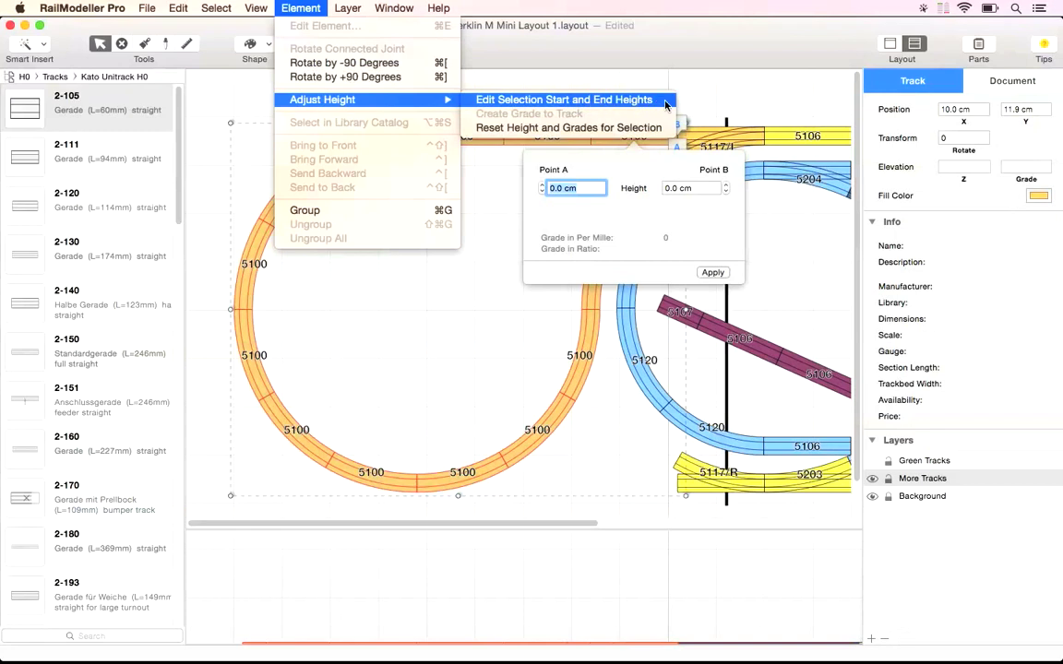
pyautogui.click(797, 138)
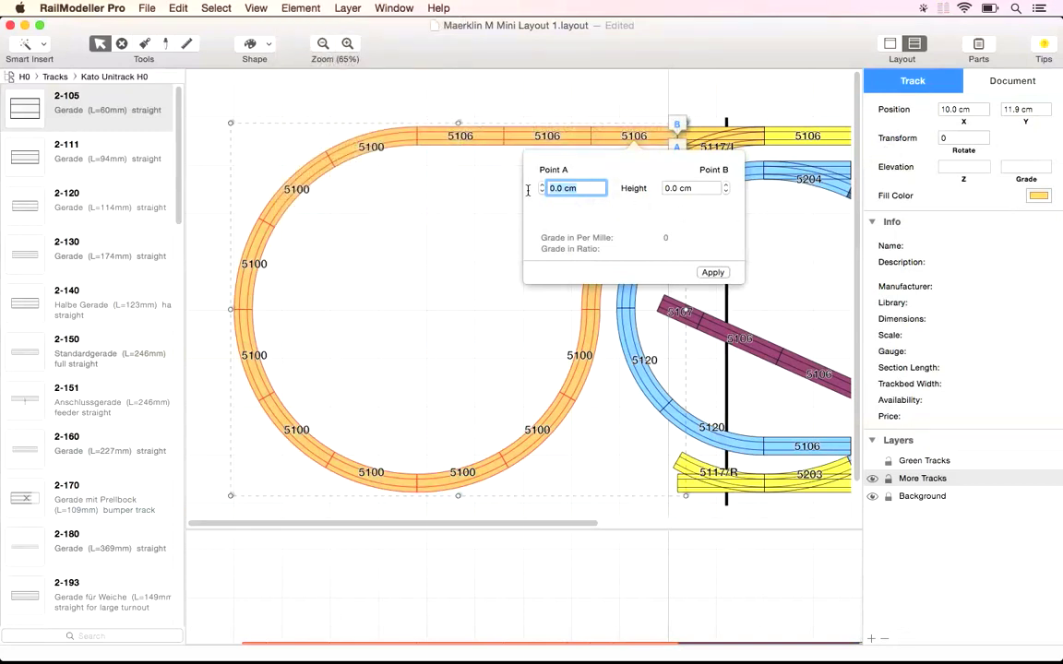
pyautogui.write('8')
pyautogui.press('Tab')
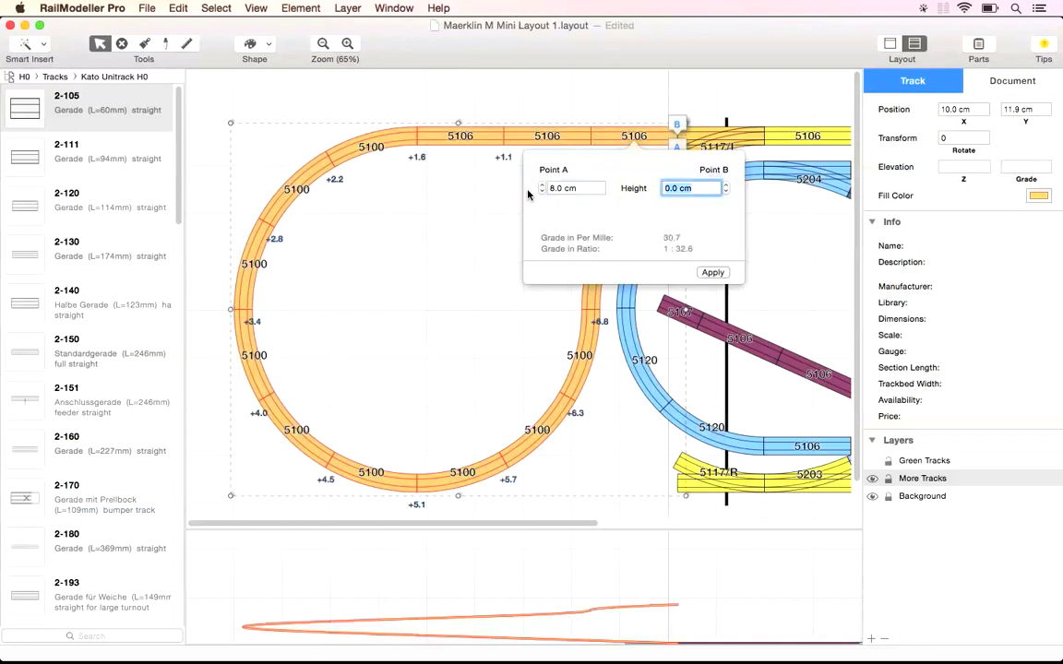
pyautogui.write('8')
pyautogui.press('Tab')
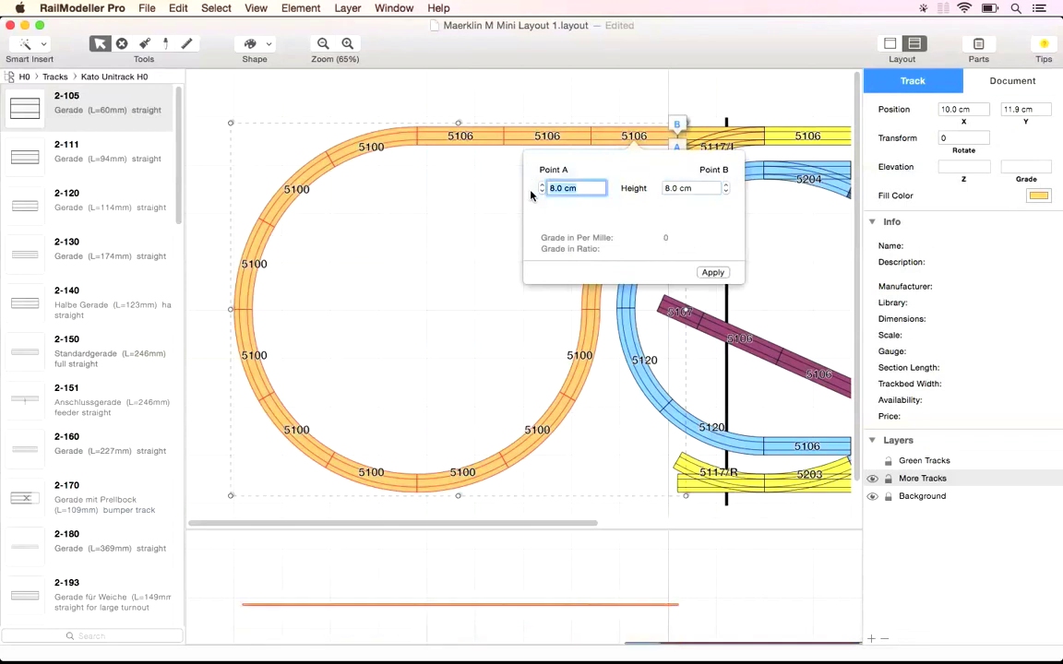
pyautogui.click(713, 273)
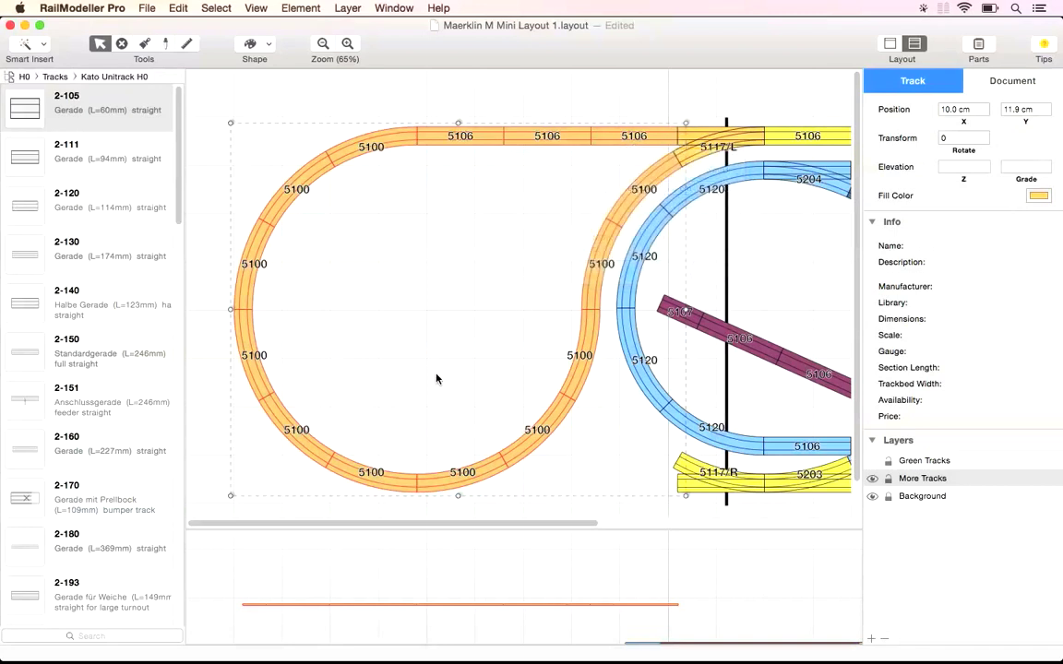
# Select the 5117/L turnout and apply an 8.0 cm value in its Elevation Z field.
pyautogui.moveTo(353, 523); pyautogui.dragTo(586, 551)
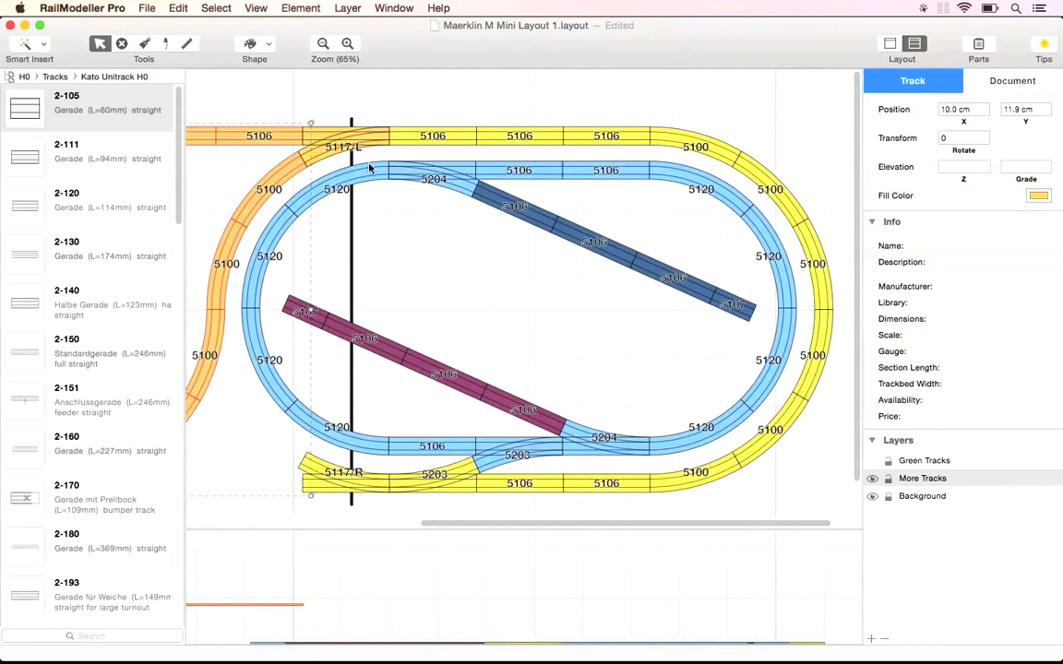
pyautogui.click(339, 140)
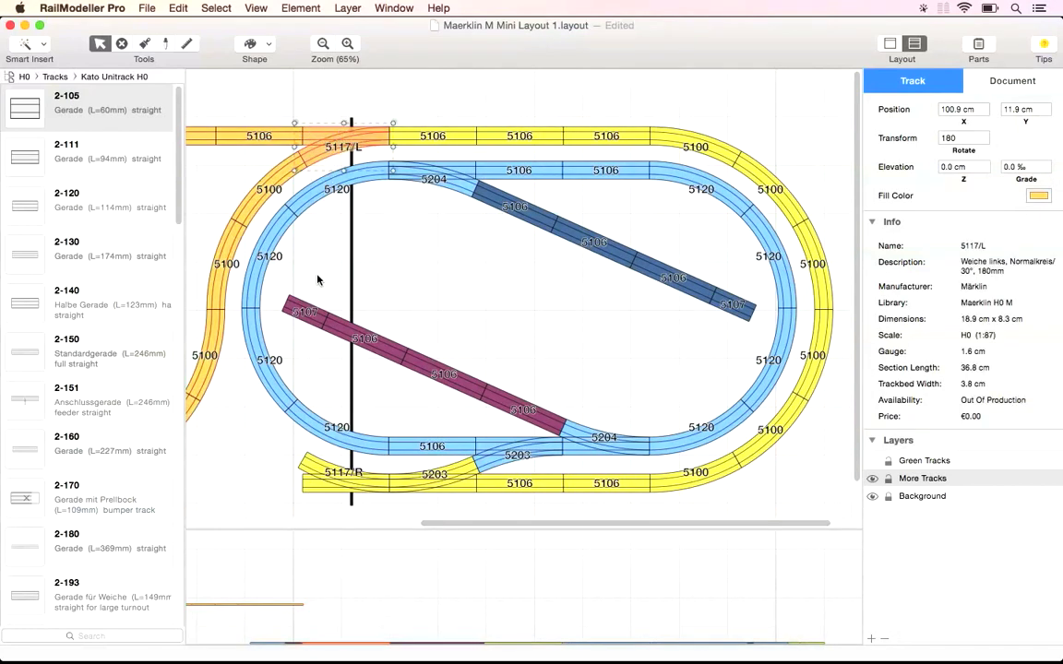
pyautogui.click(347, 43)
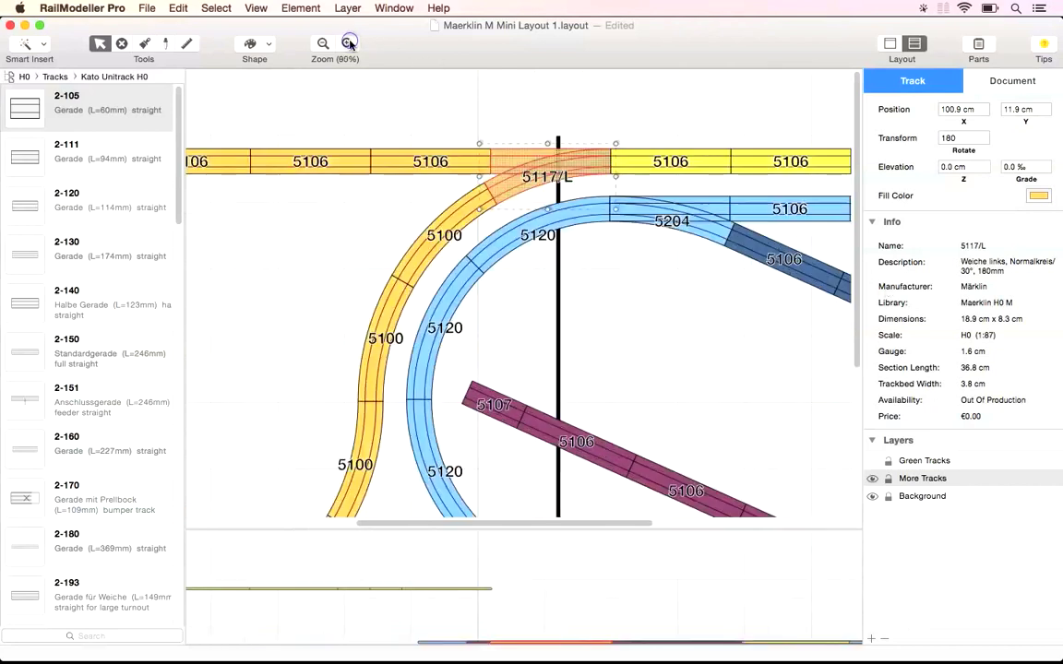
pyautogui.click(952, 166)
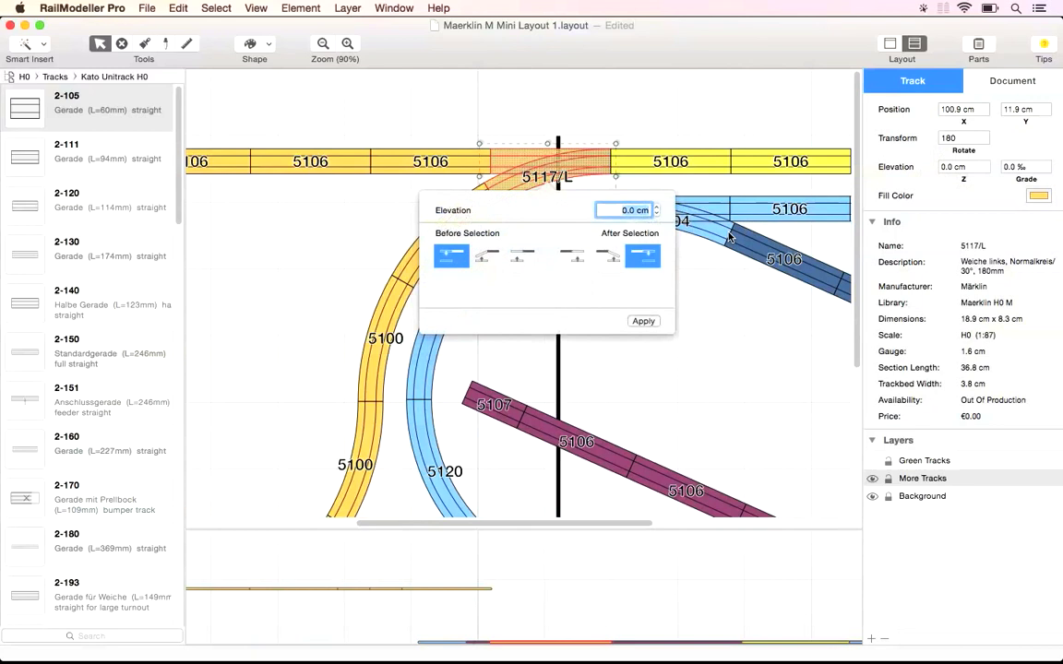
pyautogui.write('8')
pyautogui.press('Return')
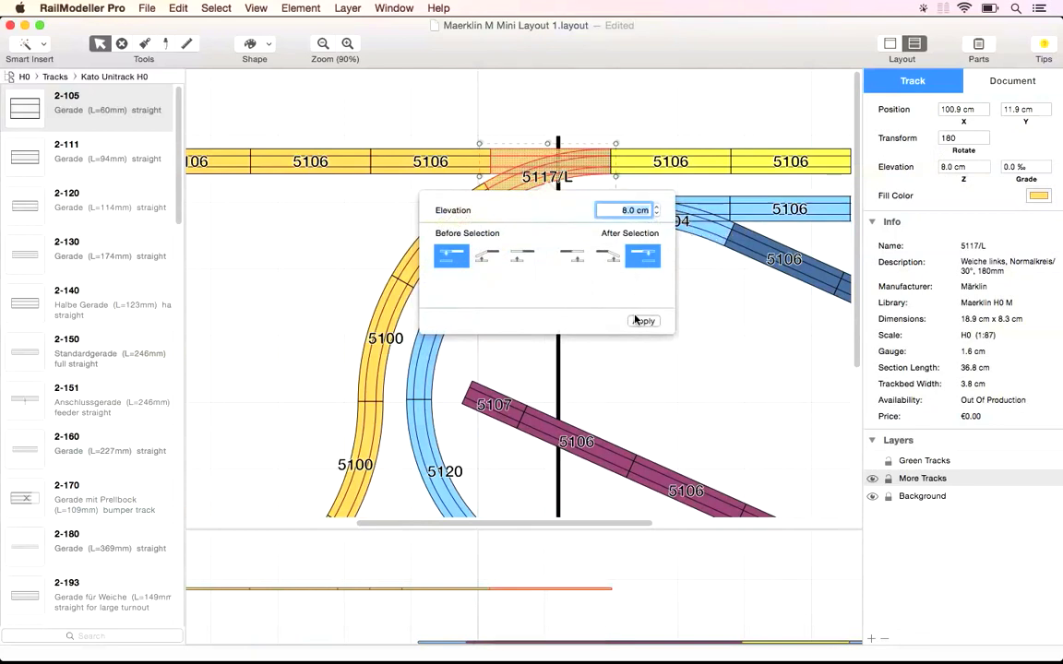
pyautogui.click(642, 322)
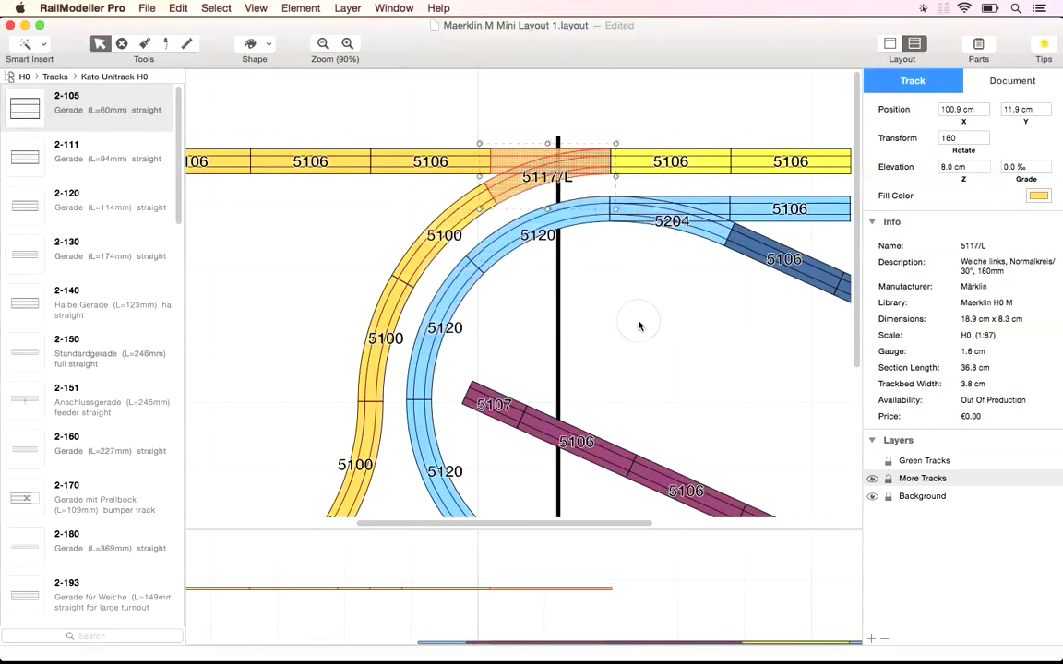
# Select the yellow outer run from the top straights around the right curves to the bottom straights.
pyautogui.click(323, 43)
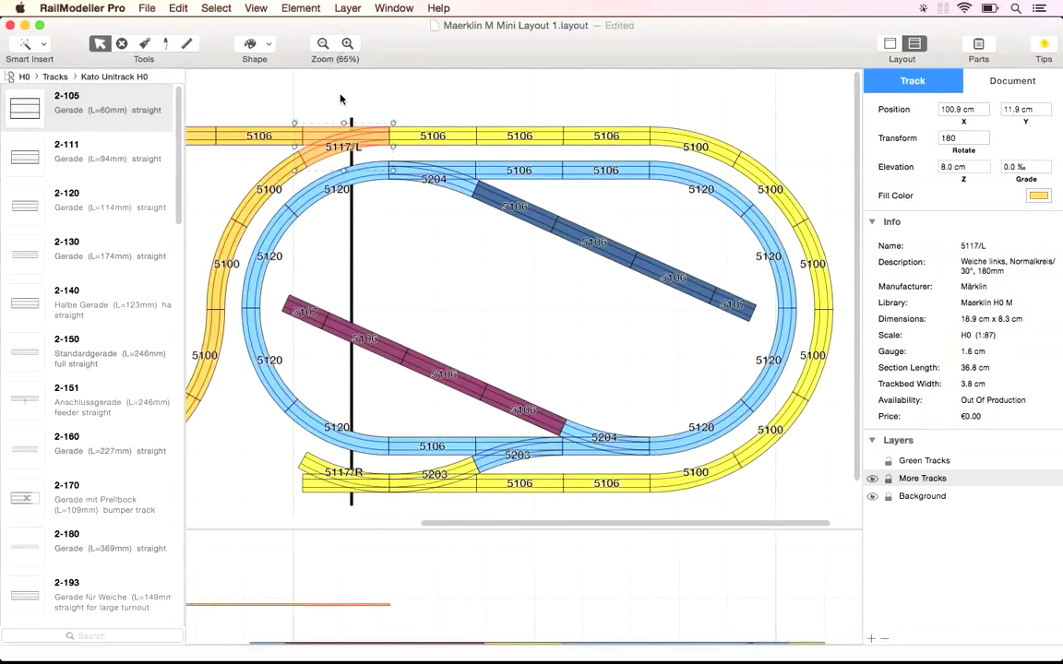
pyautogui.click(443, 92)
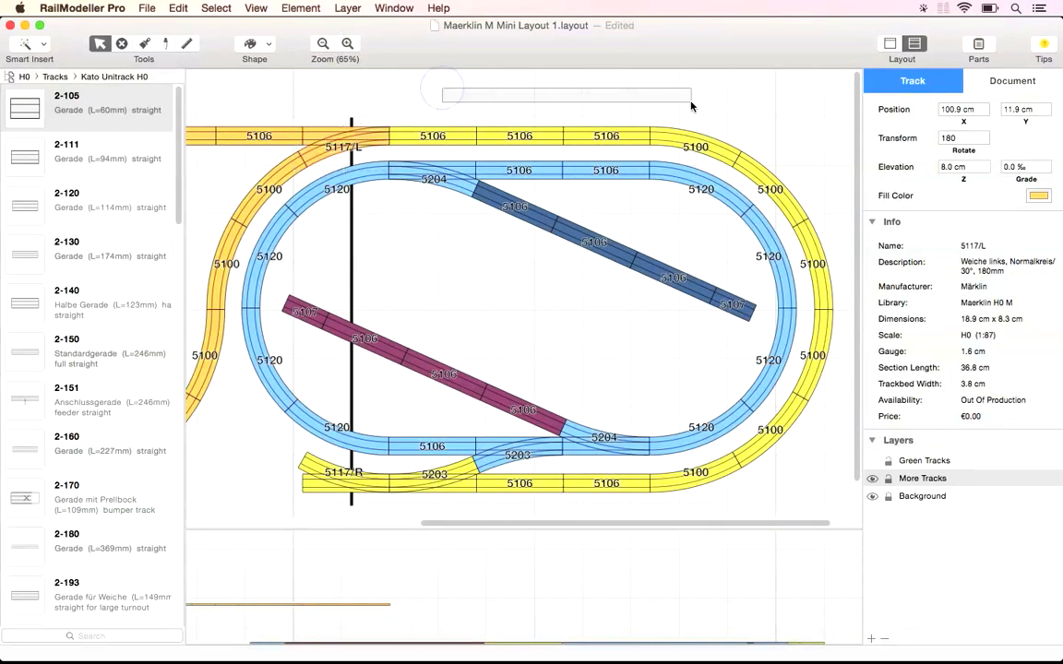
pyautogui.moveTo(690, 106); pyautogui.dragTo(680, 130)
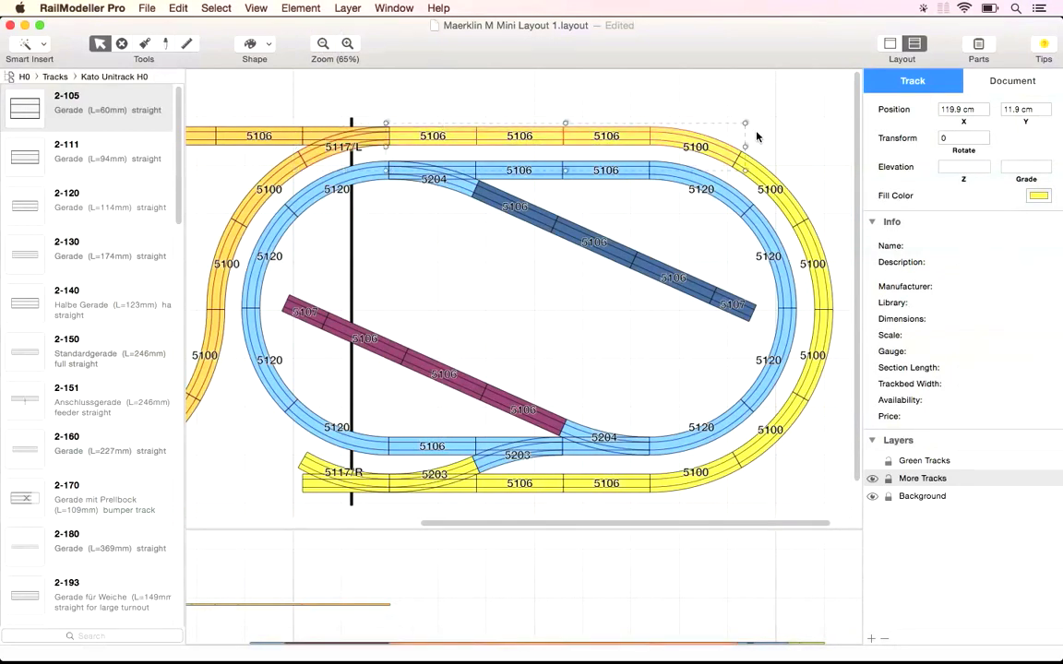
pyautogui.keyDown('shift'); pyautogui.click(765, 183); pyautogui.keyUp('shift')
pyautogui.keyDown('shift'); pyautogui.click(819, 266); pyautogui.keyUp('shift')
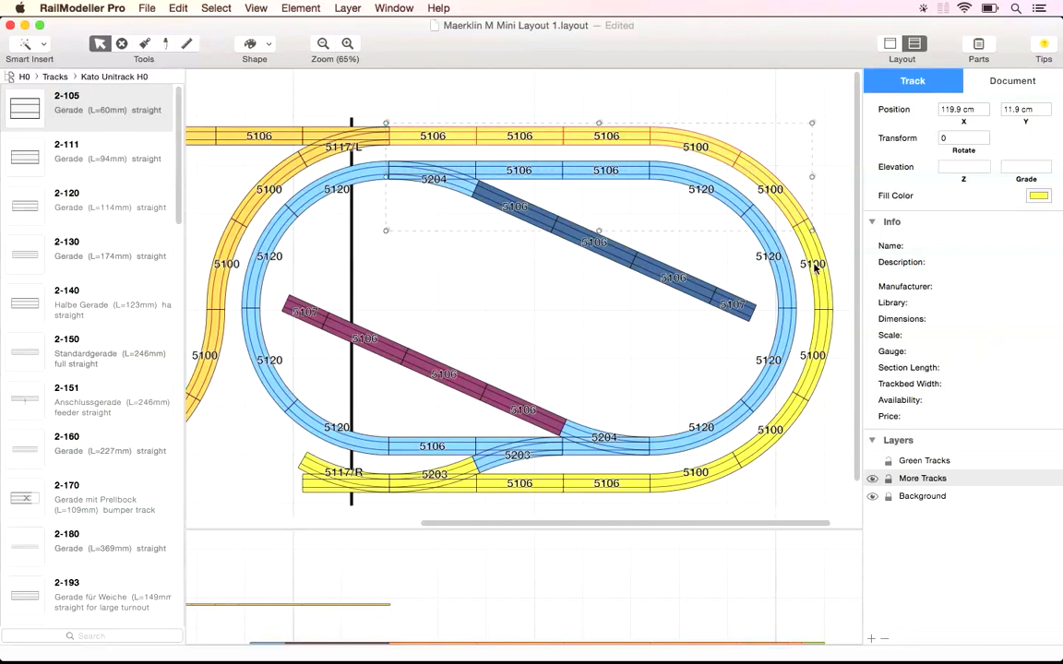
pyautogui.keyDown('shift'); pyautogui.click(818, 343); pyautogui.keyUp('shift')
pyautogui.keyDown('shift'); pyautogui.click(704, 473); pyautogui.keyUp('shift')
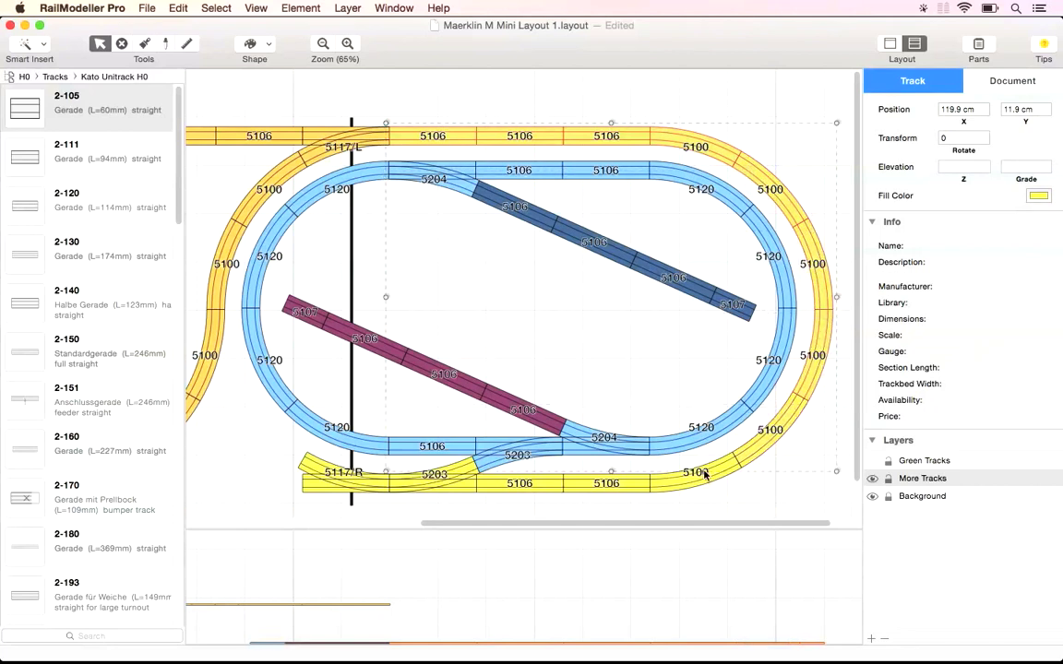
pyautogui.keyDown('shift'); pyautogui.click(628, 484); pyautogui.keyUp('shift')
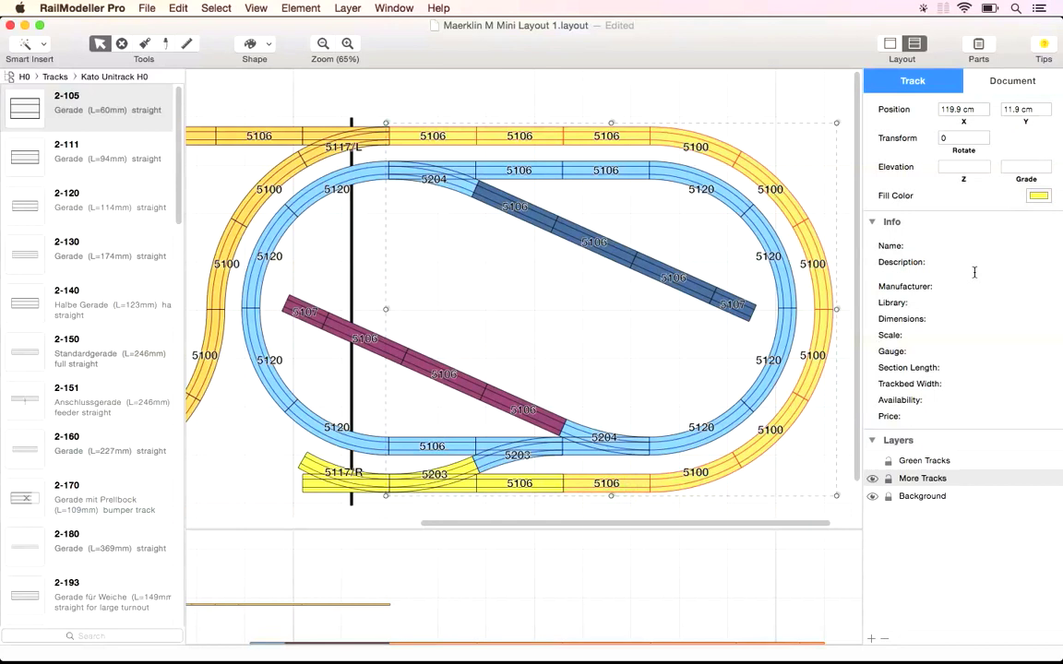
# Set Point A to 8.0 cm and Point B to 0.0 cm, then apply the grade.
pyautogui.click(970, 167)
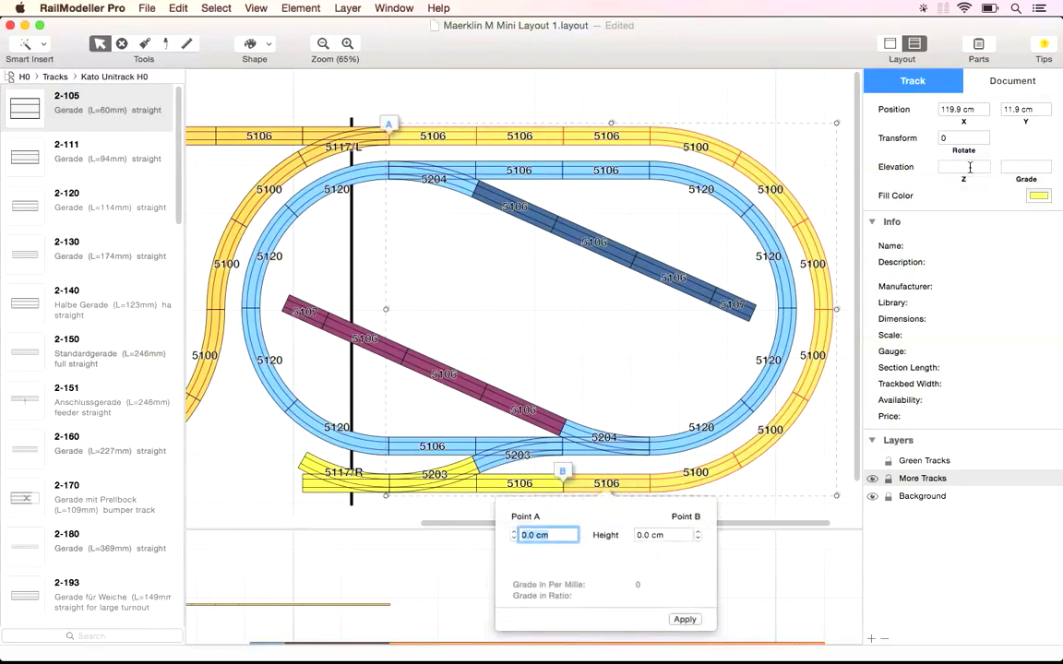
pyautogui.write('8')
pyautogui.press('Tab')
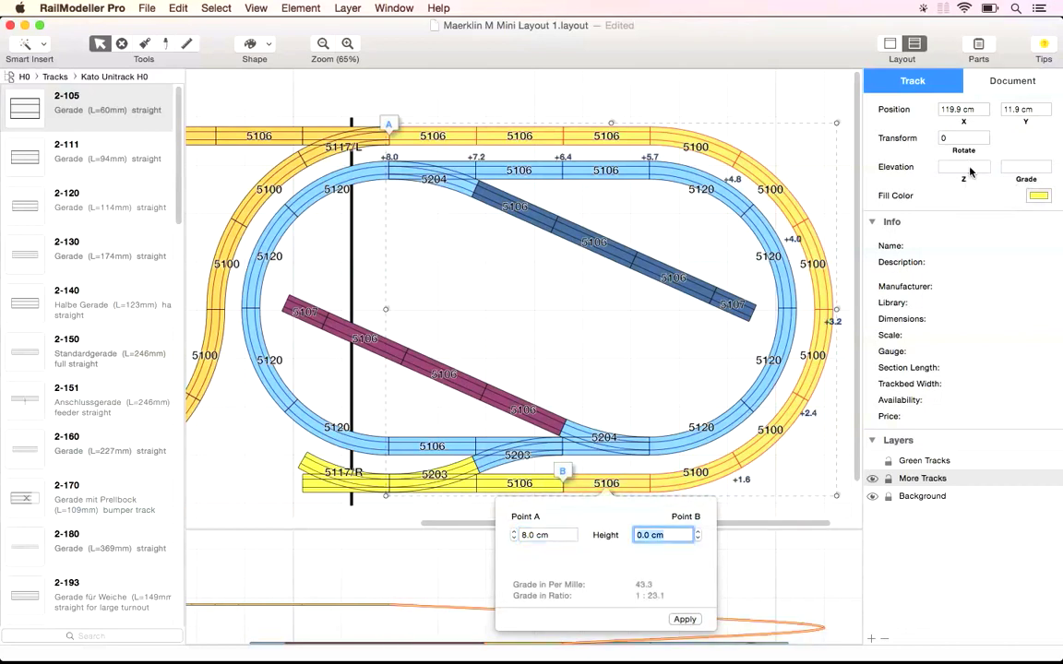
pyautogui.write('0')
pyautogui.press('Tab')
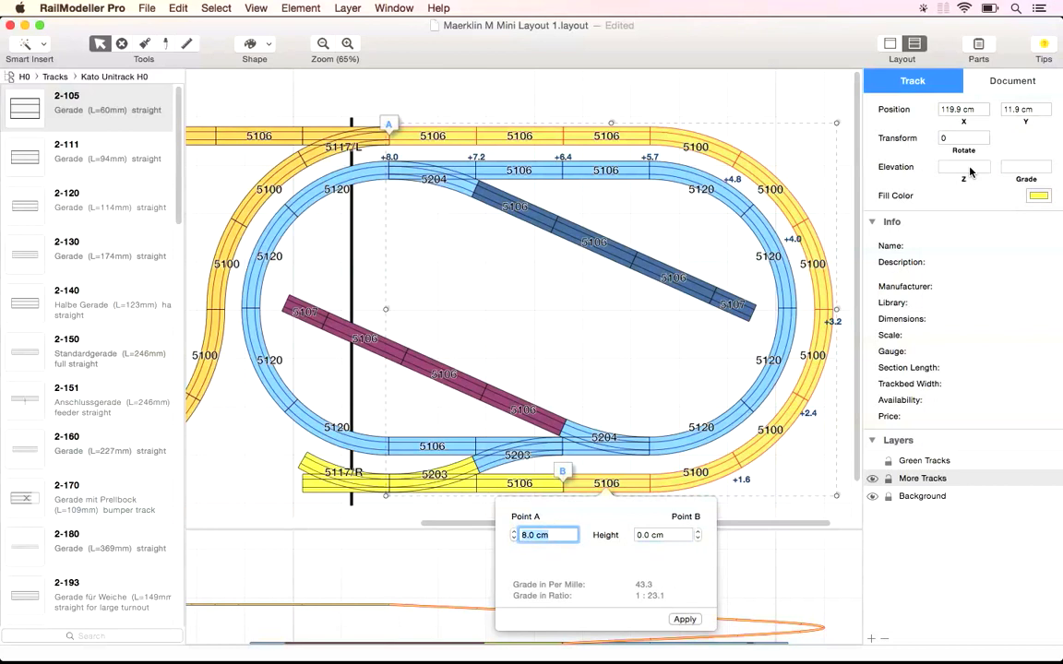
pyautogui.click(683, 620)
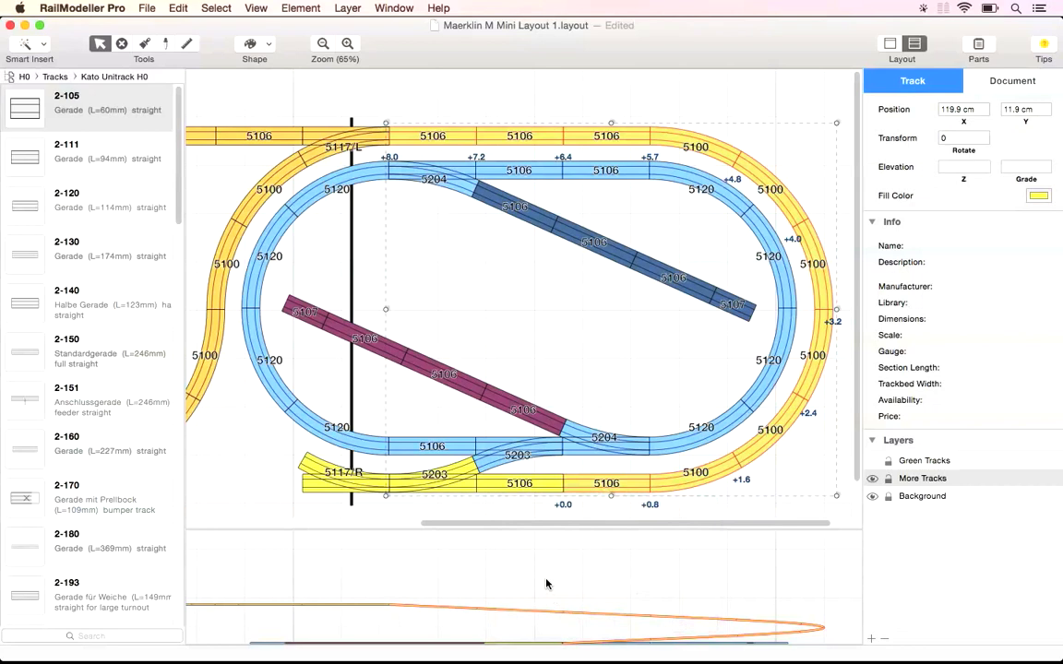
# Apply Element > Adjust Height > Reset Height and Grades for Selection to the yellow run.
pyautogui.moveTo(552, 523); pyautogui.dragTo(585, 524)
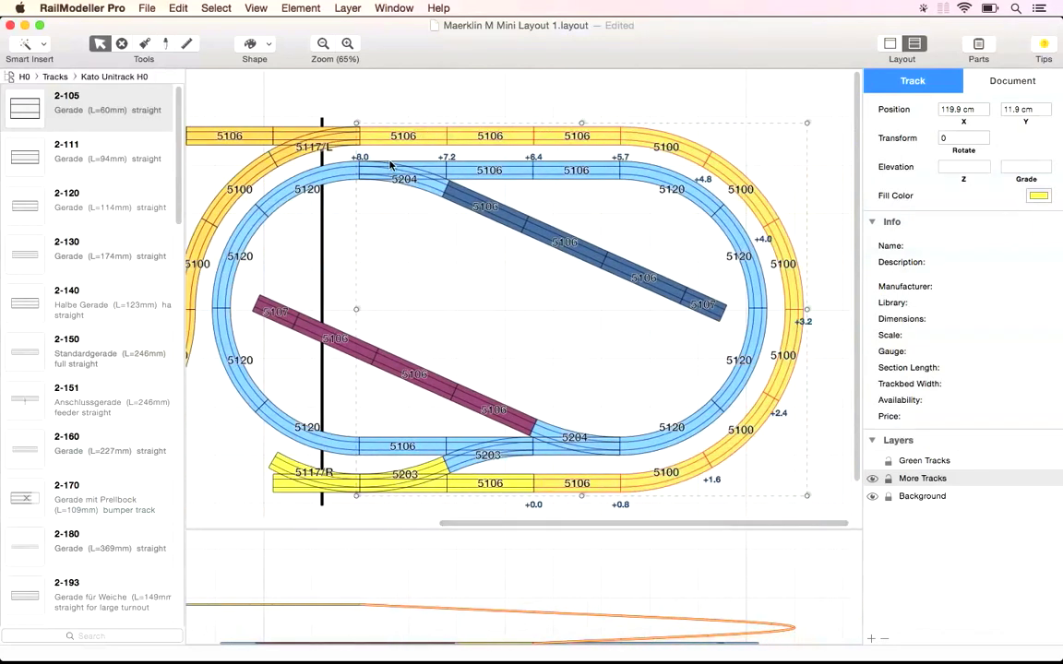
pyautogui.click(301, 7)
pyautogui.moveTo(450, 101)
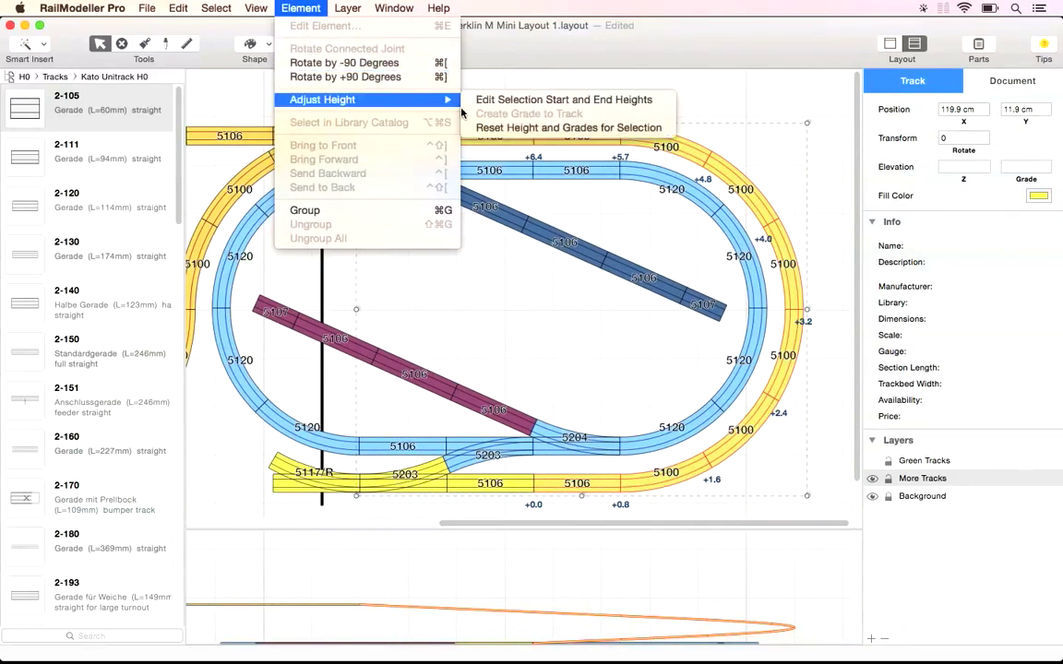
pyautogui.click(657, 128)
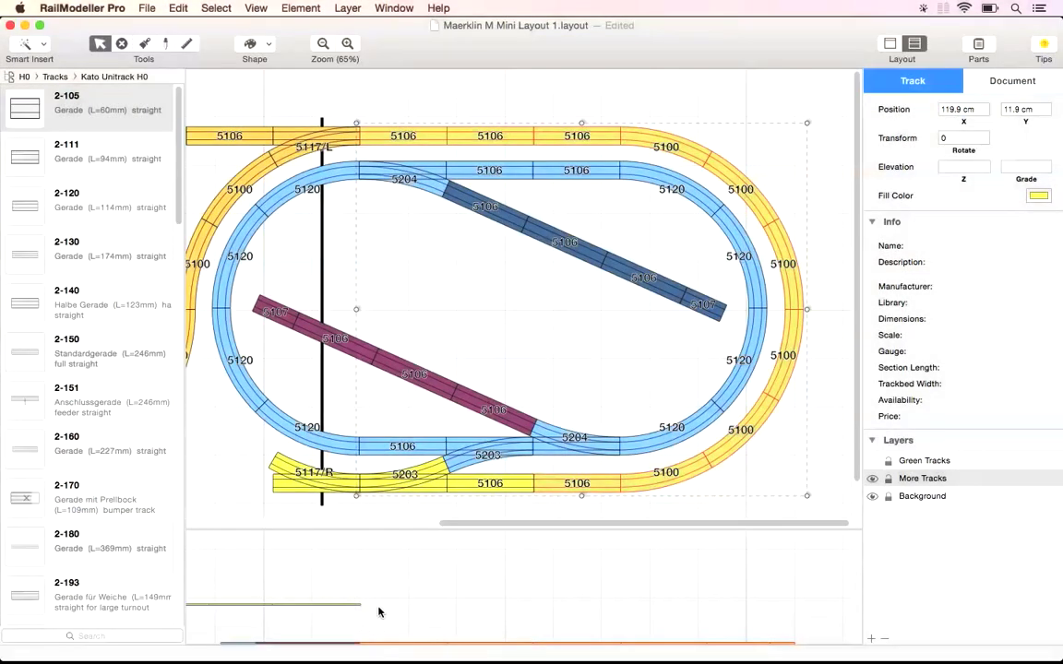
# Turn off 'Display on Graded Sections only', then hide the height of track elements.
pyautogui.moveTo(477, 524); pyautogui.dragTo(251, 546)
pyautogui.click(256, 8)
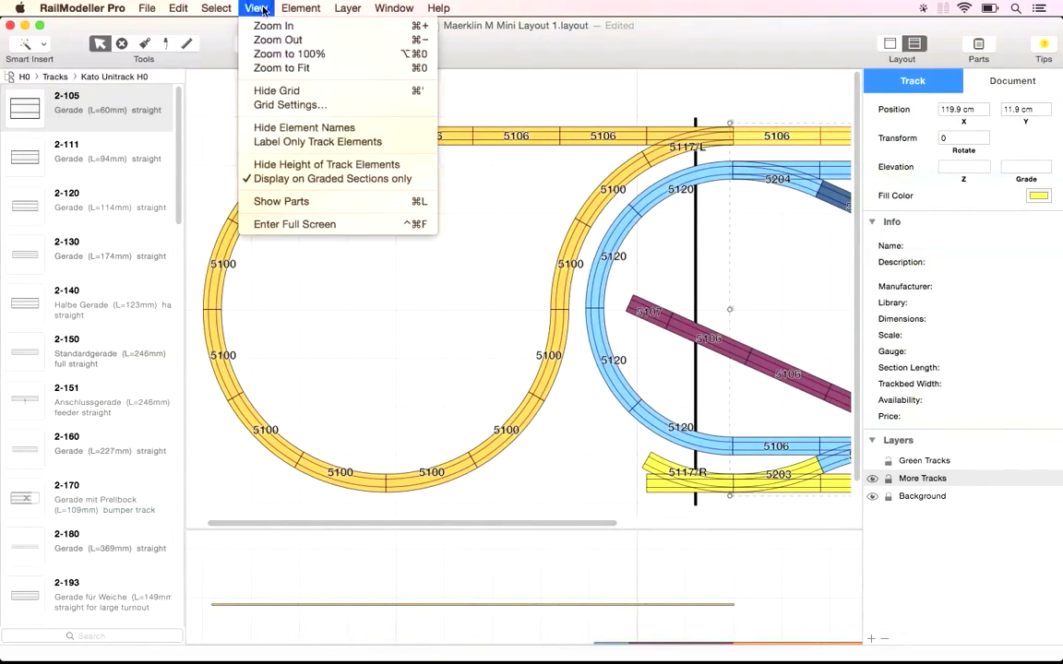
pyautogui.click(291, 178)
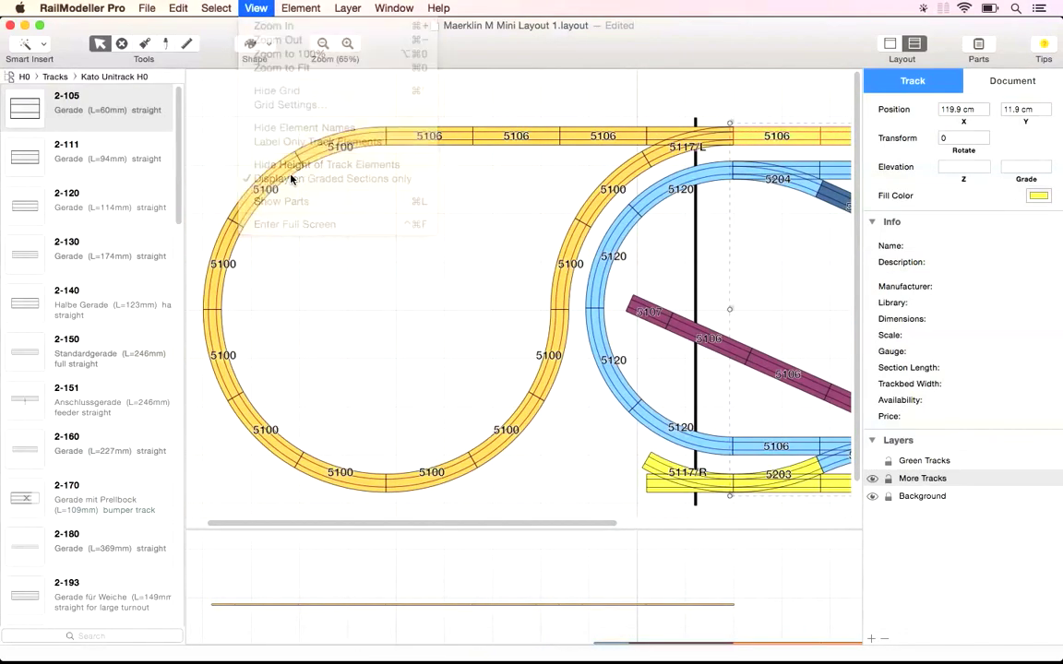
pyautogui.click(258, 8)
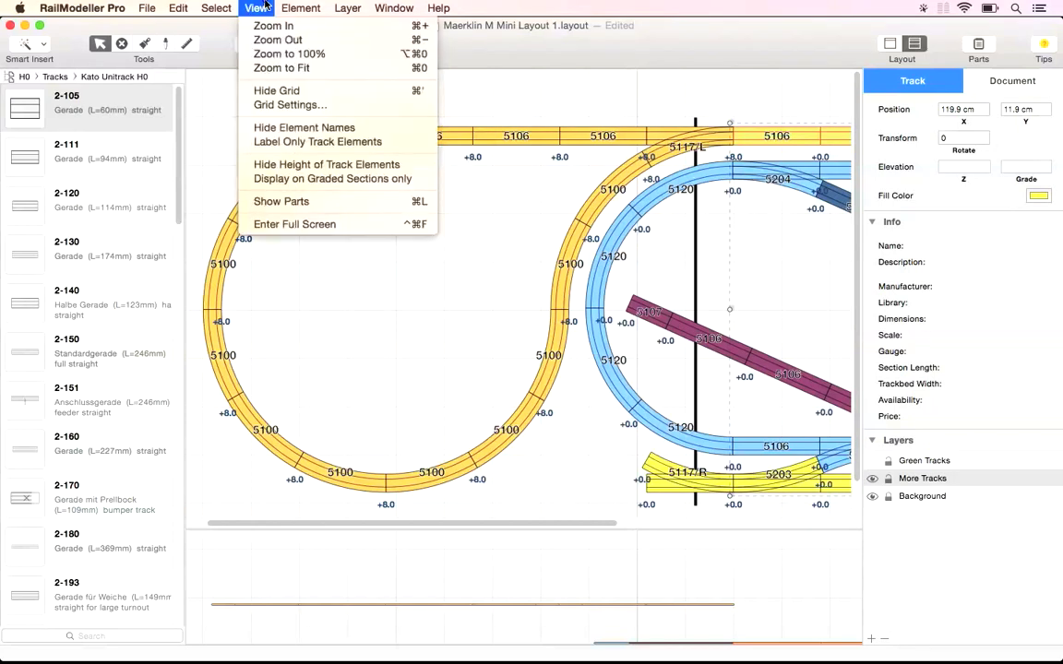
pyautogui.click(314, 164)
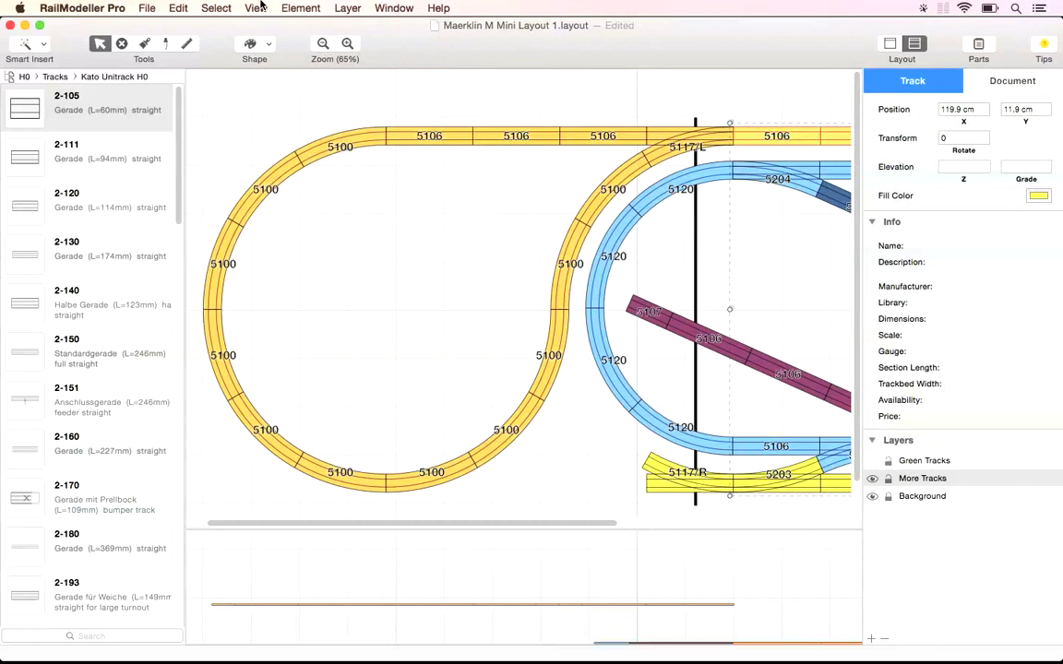